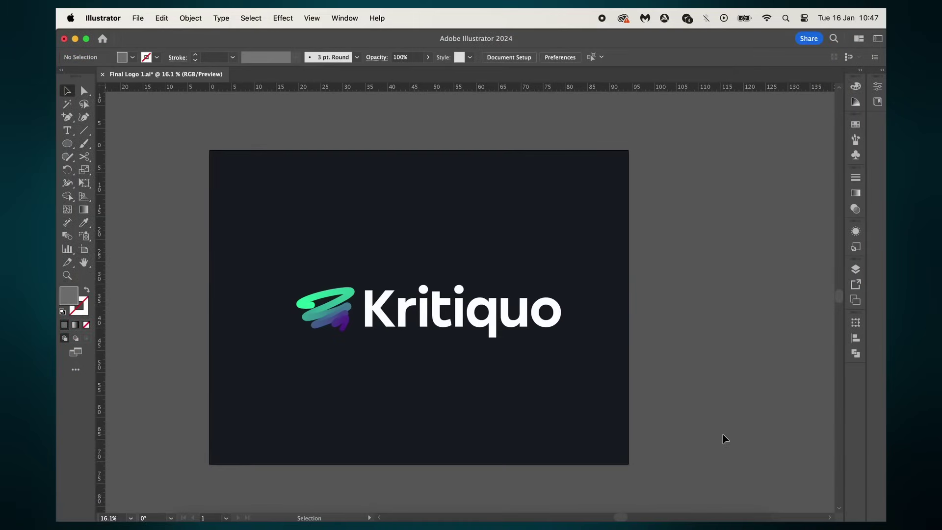
Switch to the Dimension Tool so its floating option bar appears
left_click(67, 223)
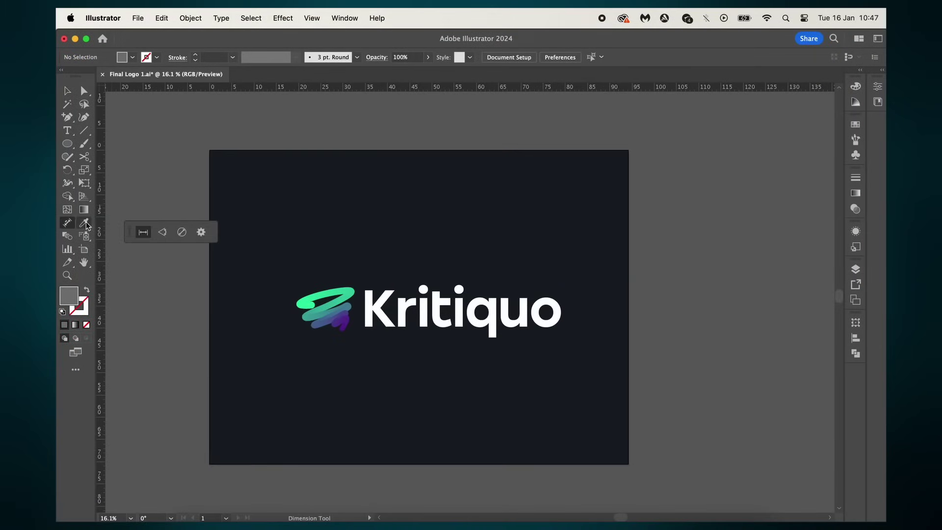
In Dimension Tool Options, make dimension and extension lines dashed and set label font size to 20 pt
left_click_drag(130, 238, 124, 119)
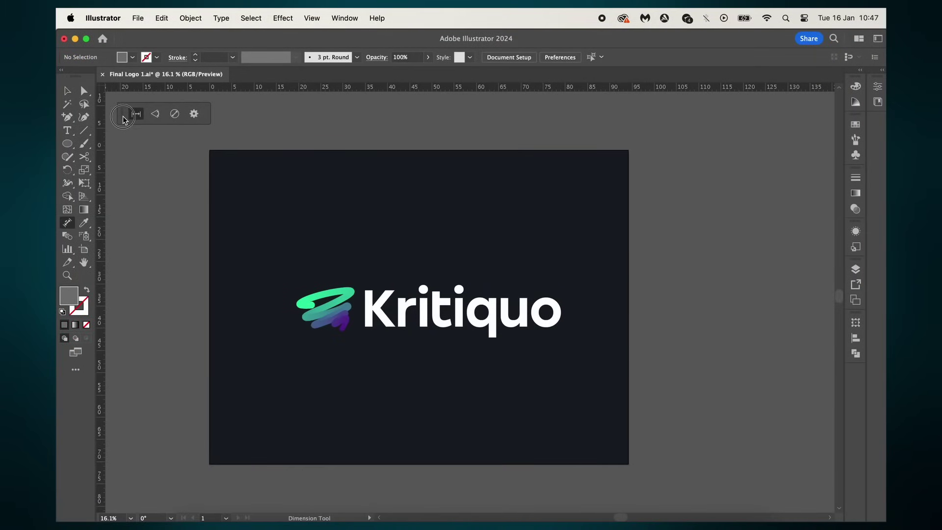
left_click(193, 113)
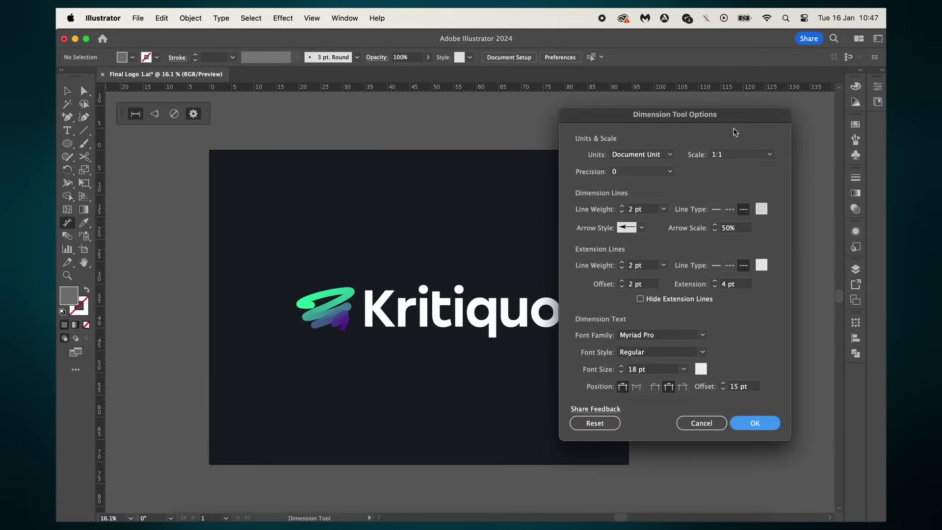
left_click_drag(708, 117, 791, 118)
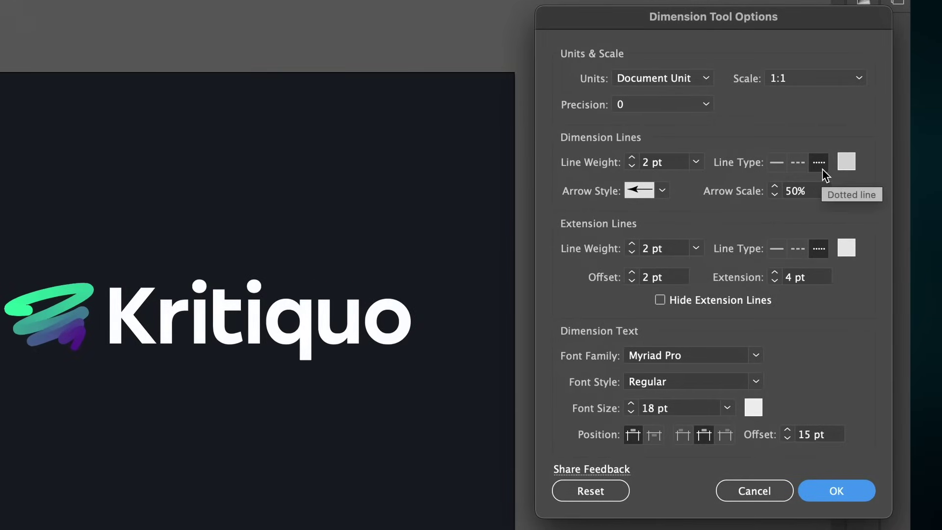
left_click(799, 164)
left_click(799, 248)
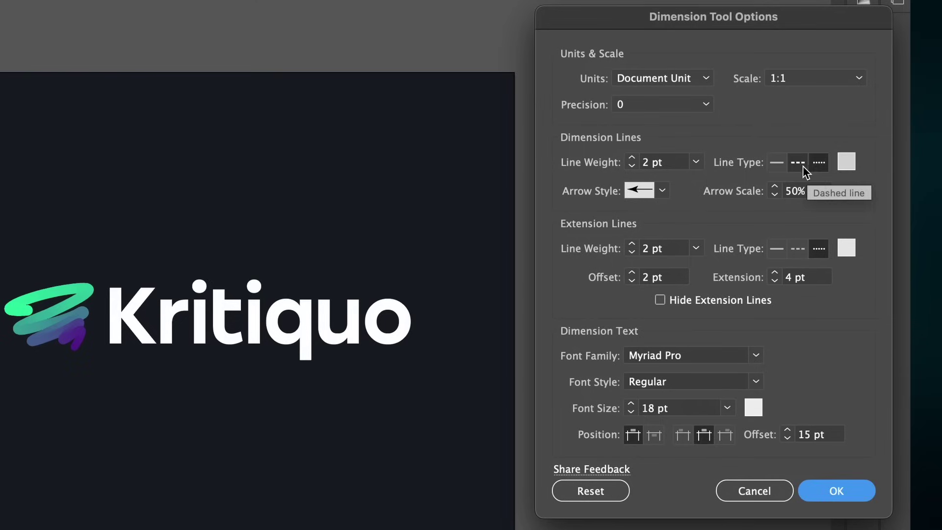
left_click(804, 169)
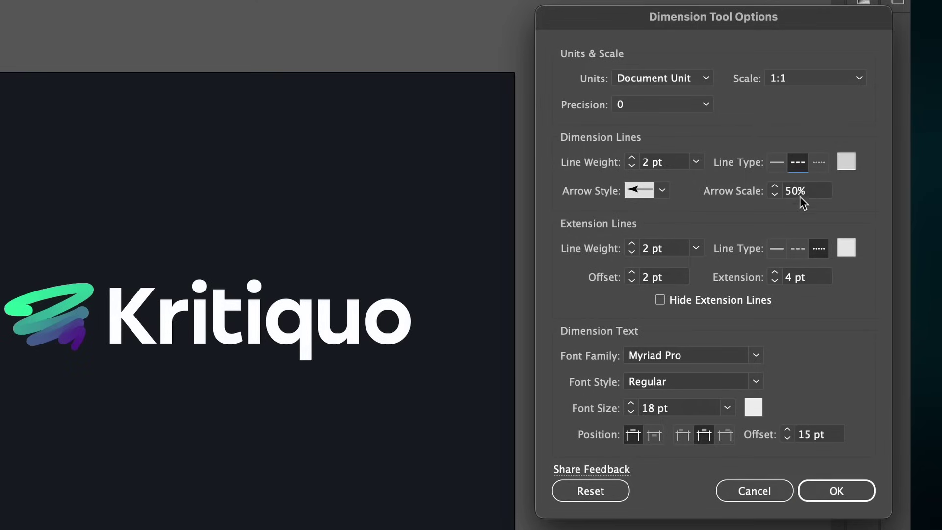
left_click(800, 249)
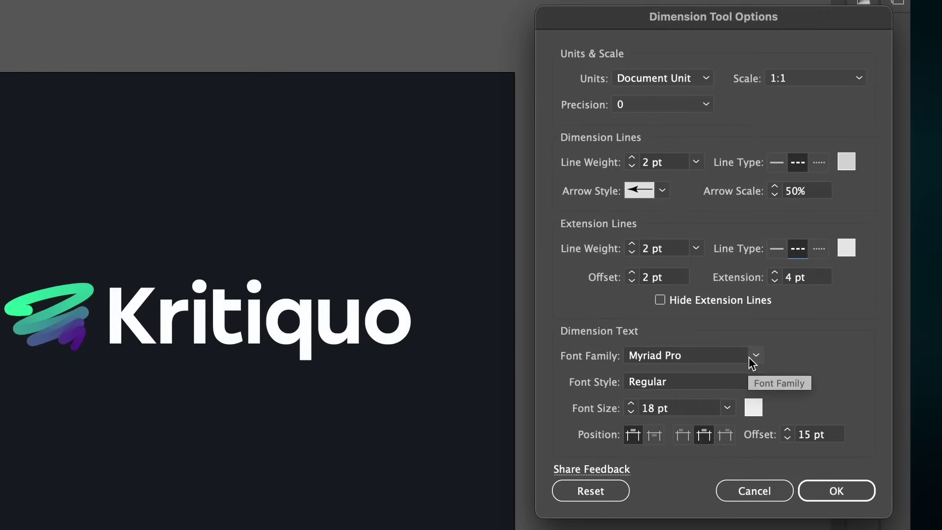
left_click(643, 408)
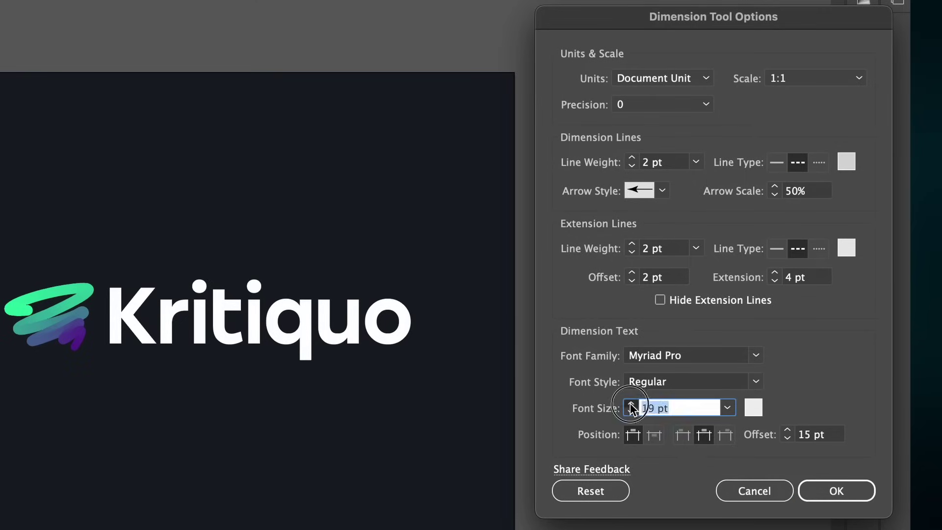
type("20 pt")
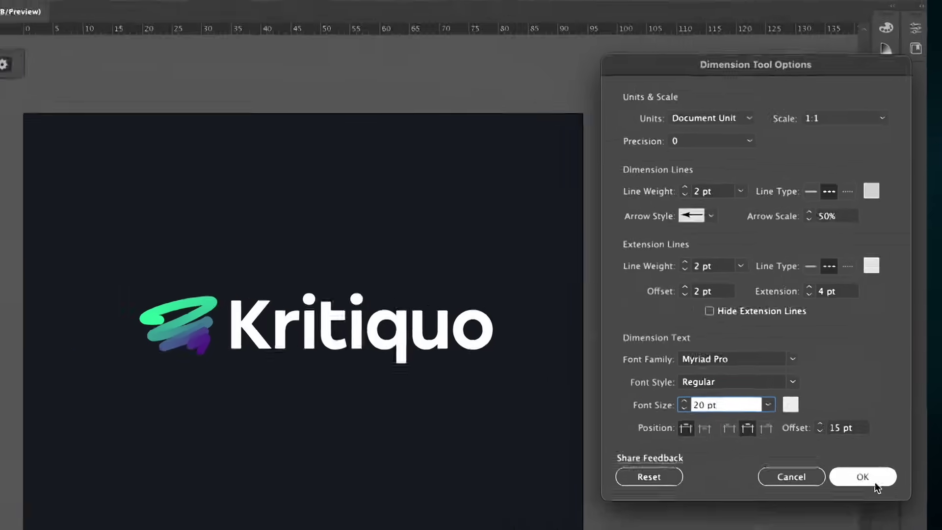
left_click(847, 493)
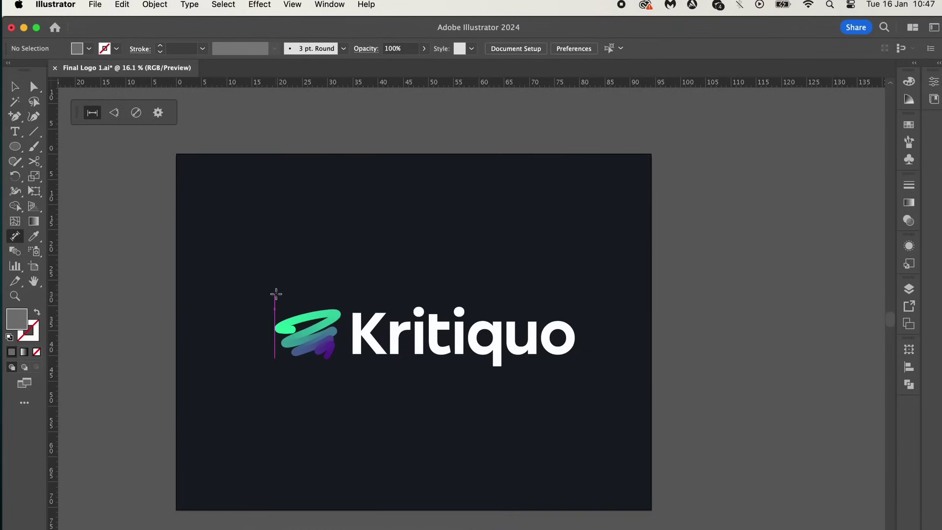
Draw a dashed 59 cm dimension across the logo's full width, placed above it
mouse_move(372, 283)
left_mouse_down()
mouse_move(427, 294)
mouse_move(457, 263)
mouse_move(558, 286)
left_mouse_up()
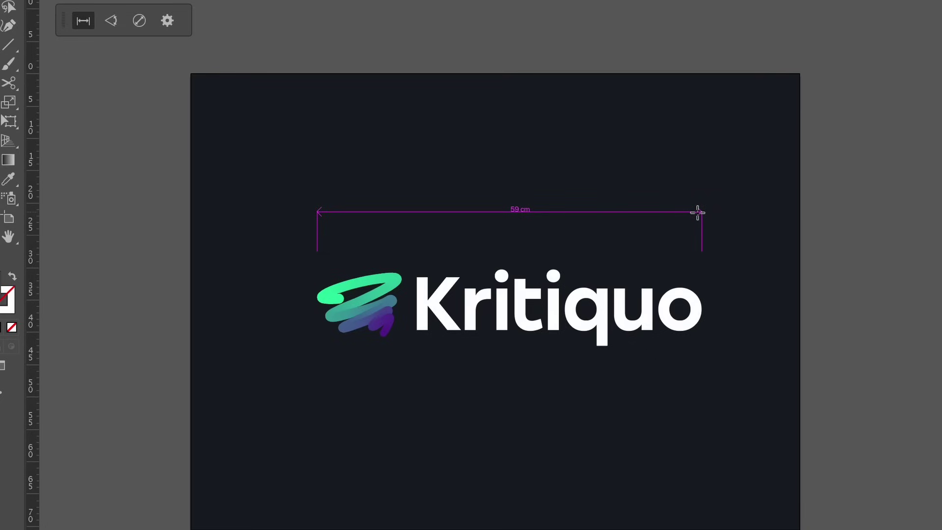
left_click(698, 212)
left_click(803, 241)
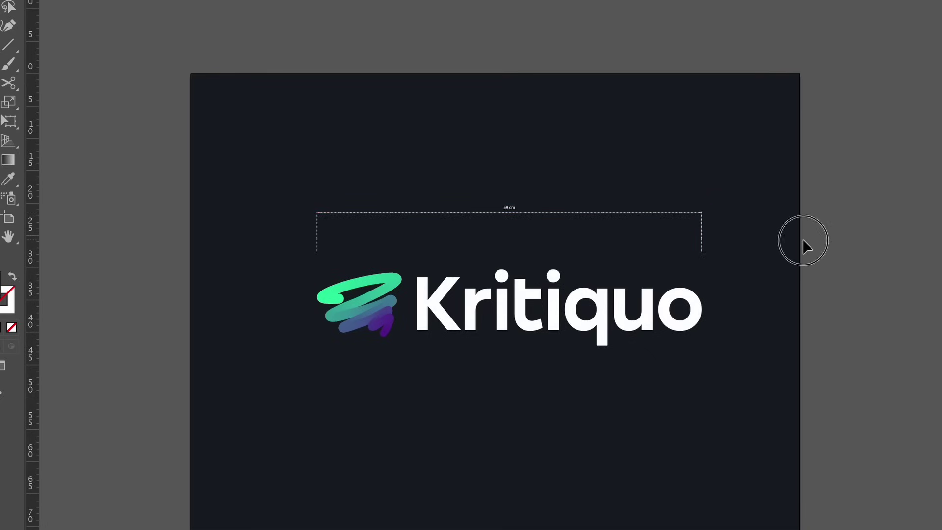
key("ctrl+plus")
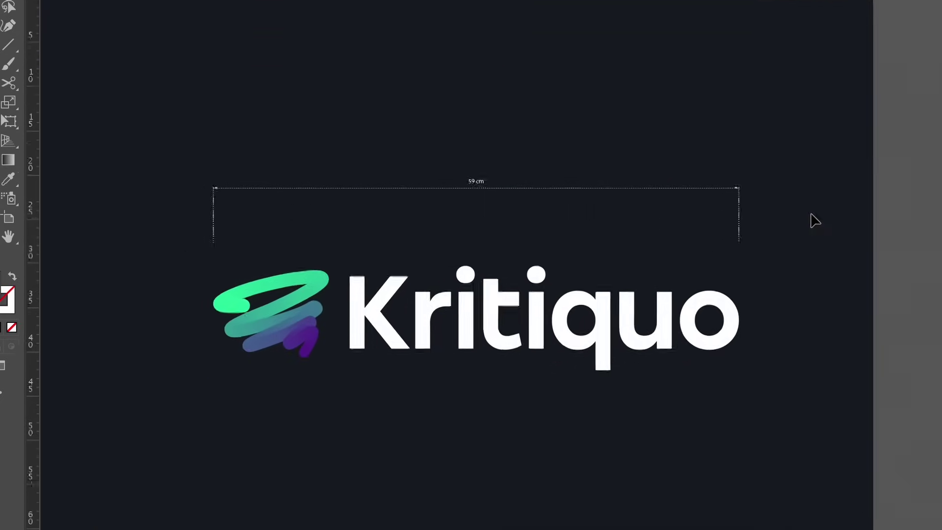
Delete the existing 59 cm dimension above the logo
scroll(811, 220, "up", 2)
scroll(811, 220, "left", 2)
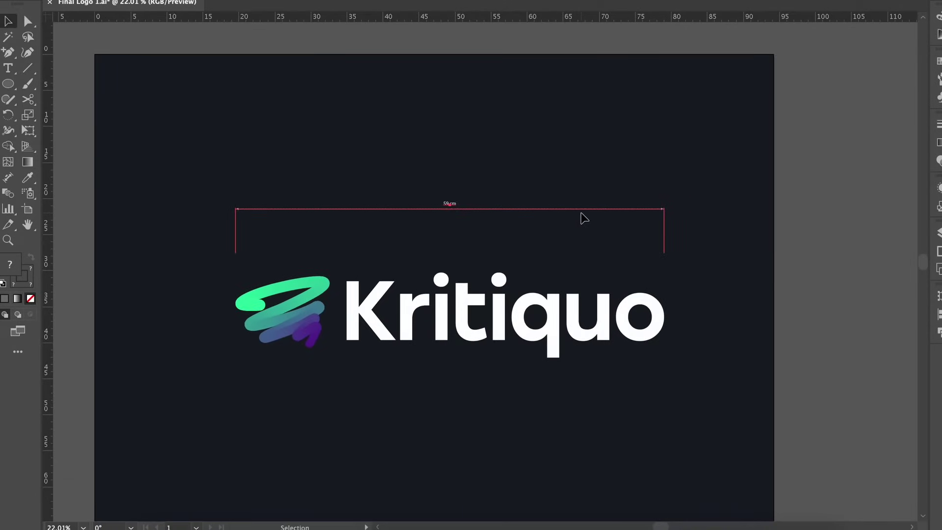
key("Delete")
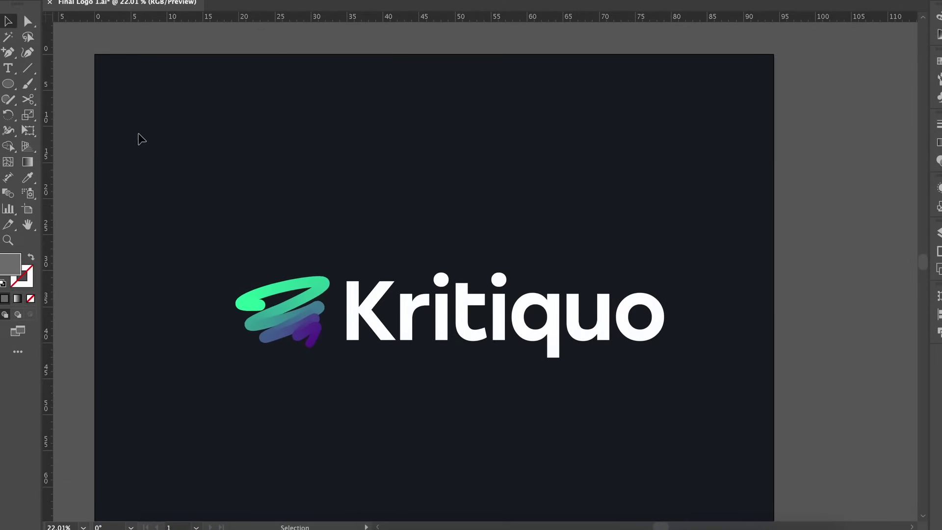
Set the dimension label font size to 50 and redraw the 59 cm dimension above the logo
left_click(14, 176)
left_click(167, 189)
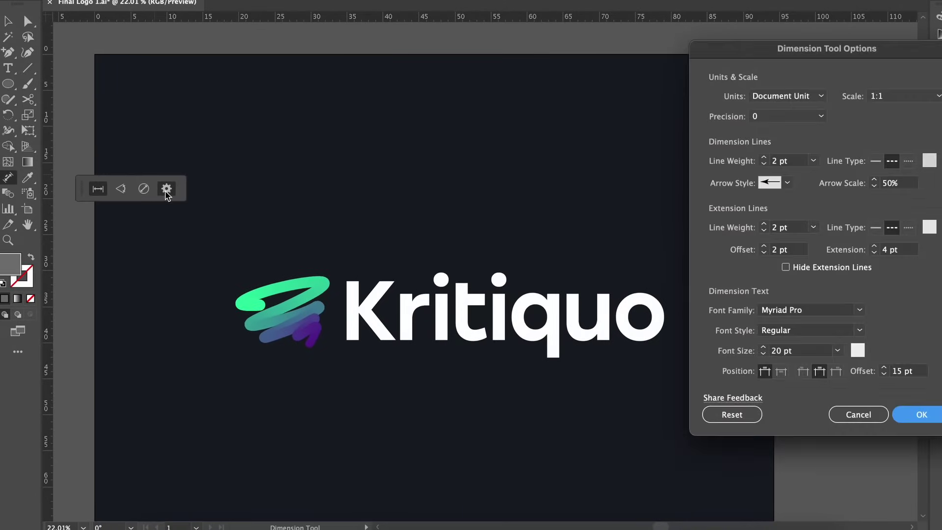
triple_click(776, 351)
type("50")
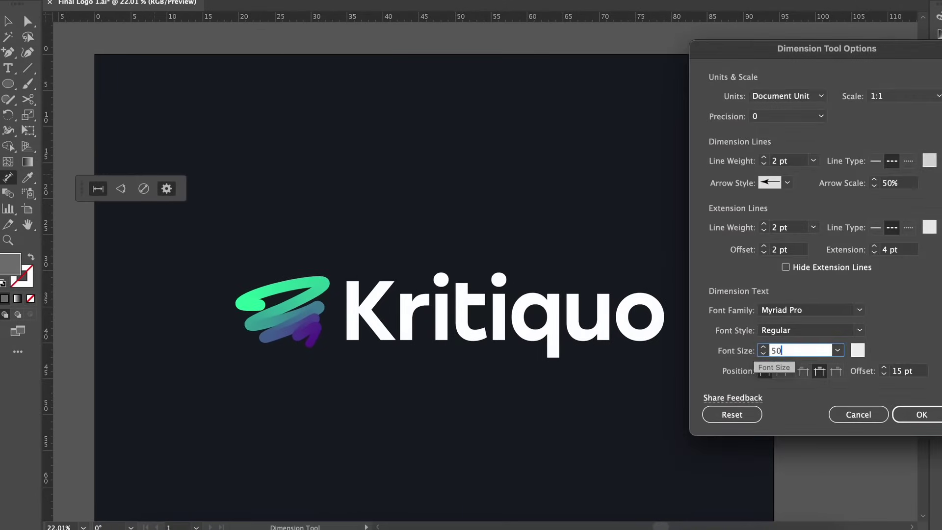
left_click(917, 415)
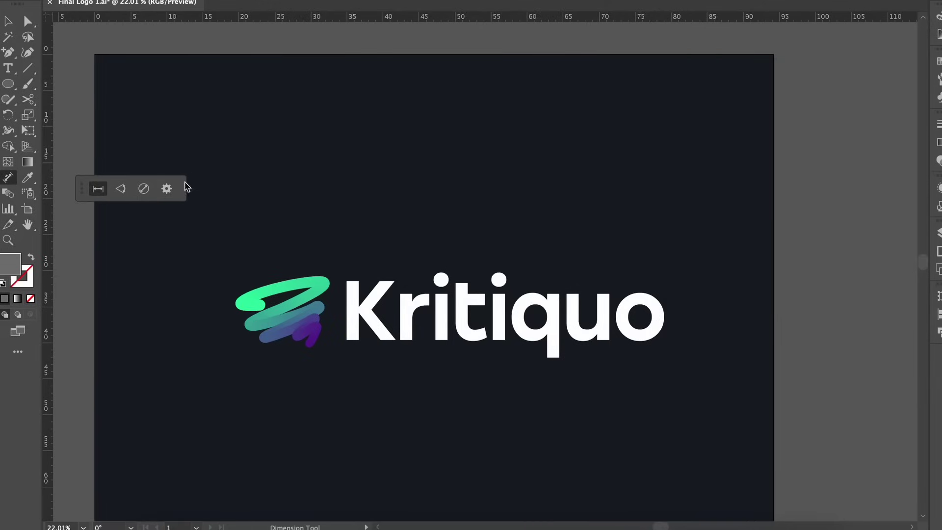
left_click_drag(236, 238, 664, 239)
left_click(664, 211)
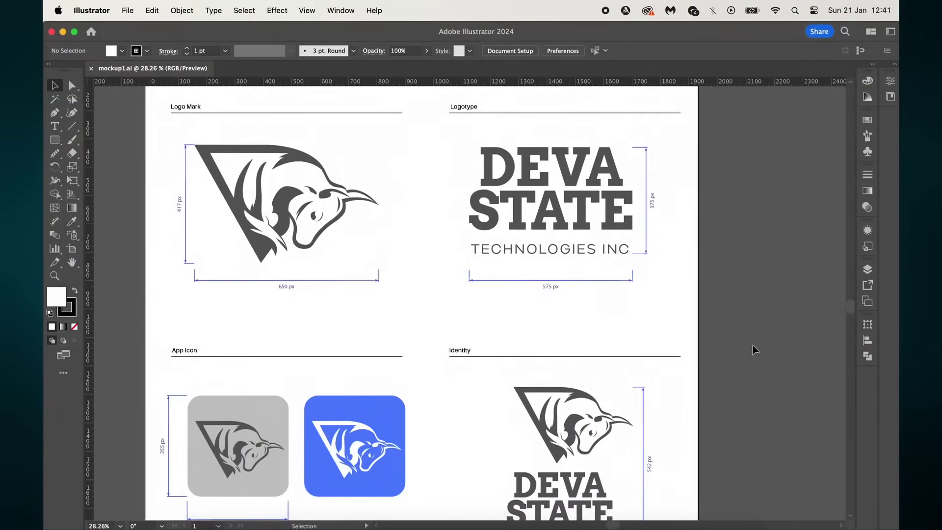
Ungroup the 575 px dimension under the DEVA STATE logotype
left_click(603, 278)
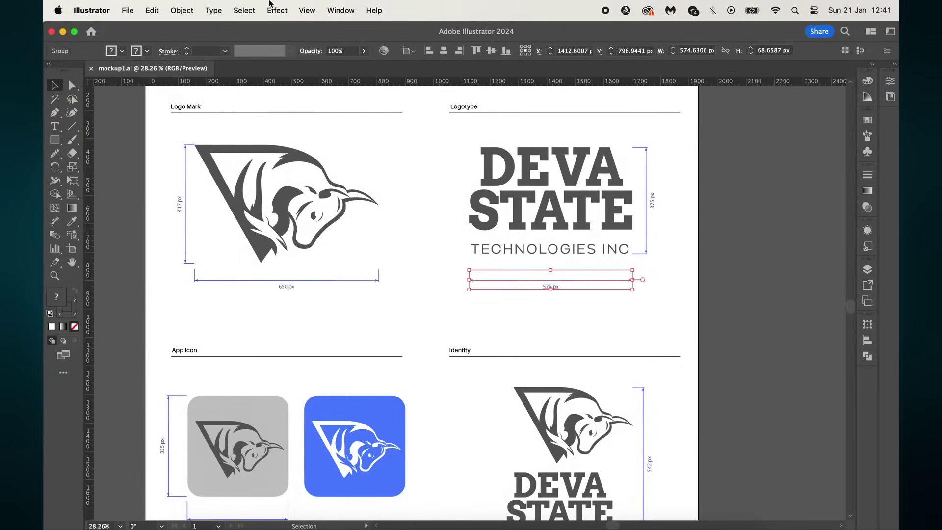
left_click(183, 10)
left_click(199, 100)
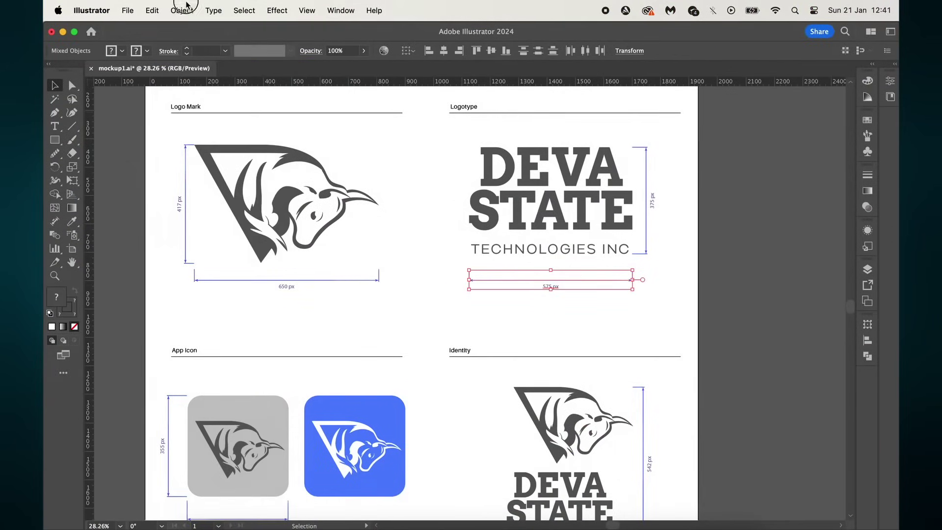
left_click(182, 11)
left_click(599, 325)
Select the 575 px label and raise its font size to 33 pt
left_click(564, 301)
left_click(609, 305)
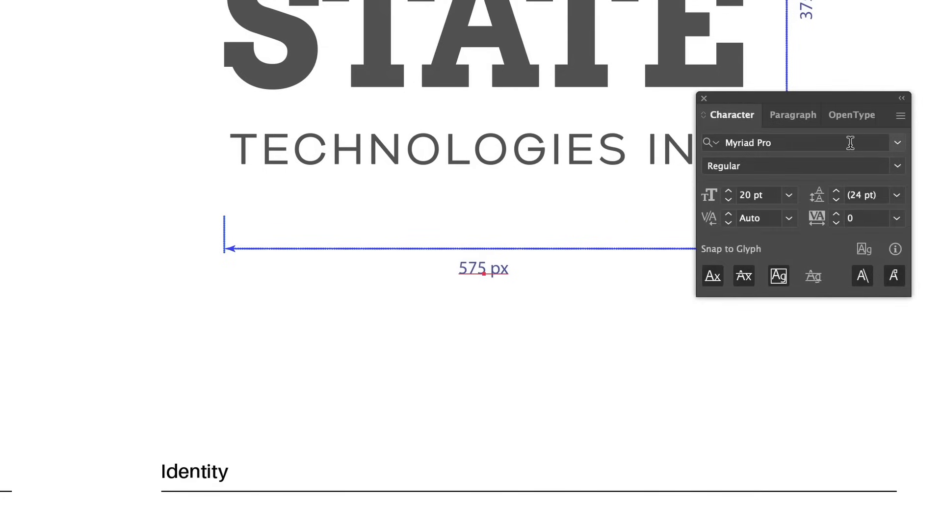
scroll(736, 199, "up", 13)
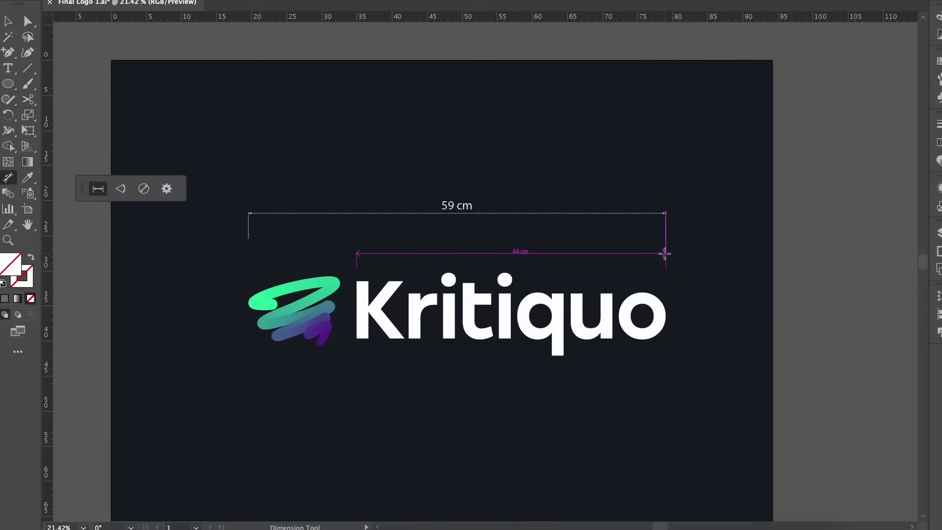
Place the 44 cm dimension above the Kritiquo wordmark and return to selection
left_click(665, 252)
key("v")
scroll(488, 222, "down", 1)
scroll(494, 337, "down", 1)
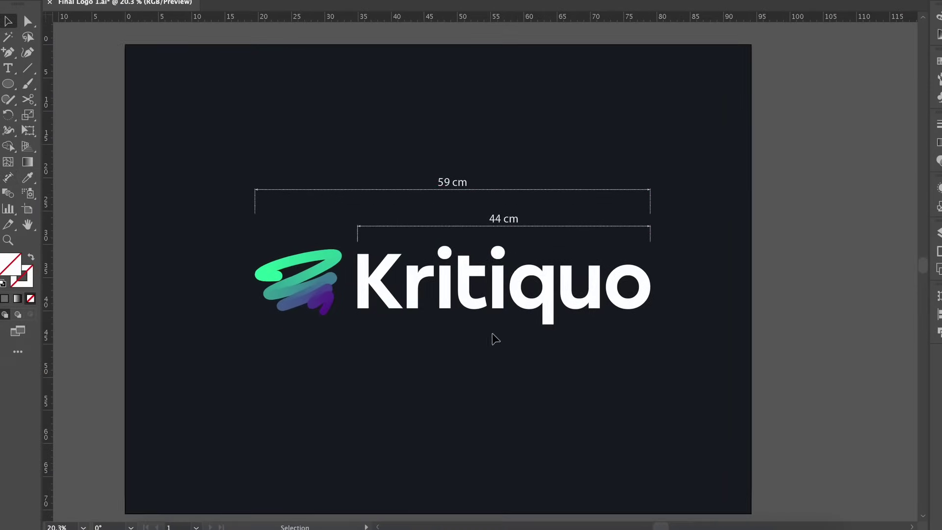
key("t")
left_click(15, 22)
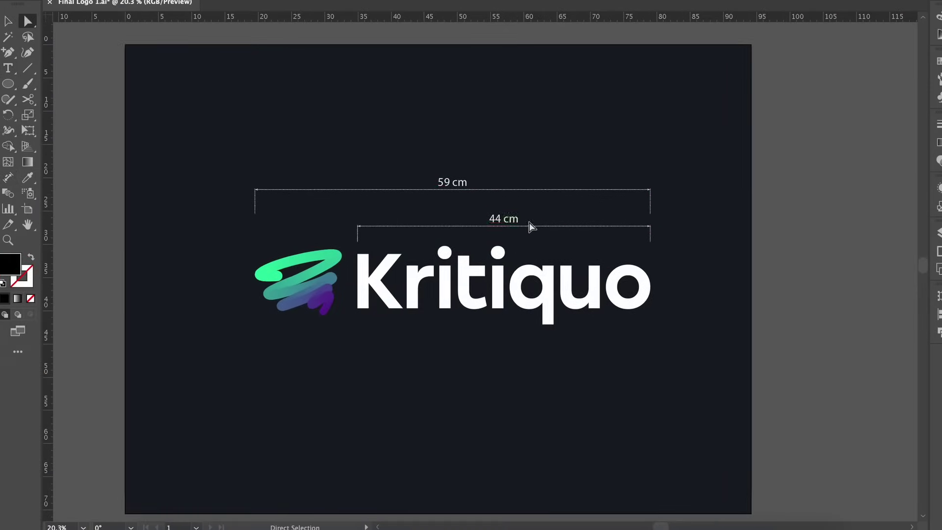
Add 12 cm and 7 cm vertical height dimensions beside the final 'o'
key("shift+d")
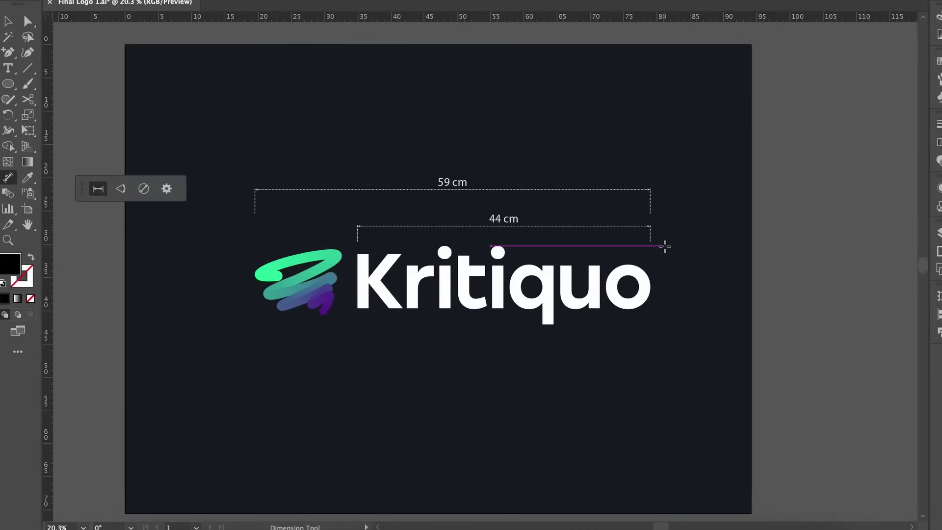
left_click(664, 246)
left_click(665, 324)
left_click(700, 329)
left_click(658, 309)
left_click(658, 264)
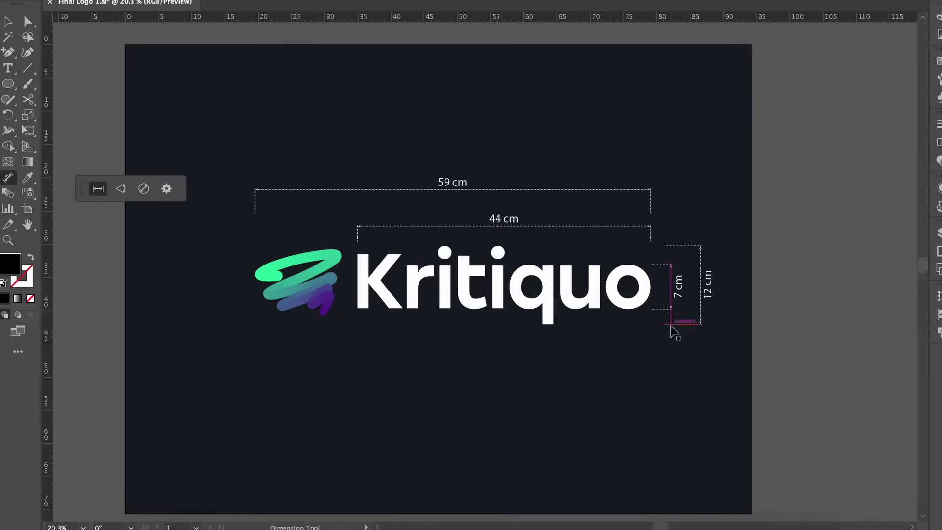
left_click(672, 330)
key("v")
scroll(702, 378, "down", 1)
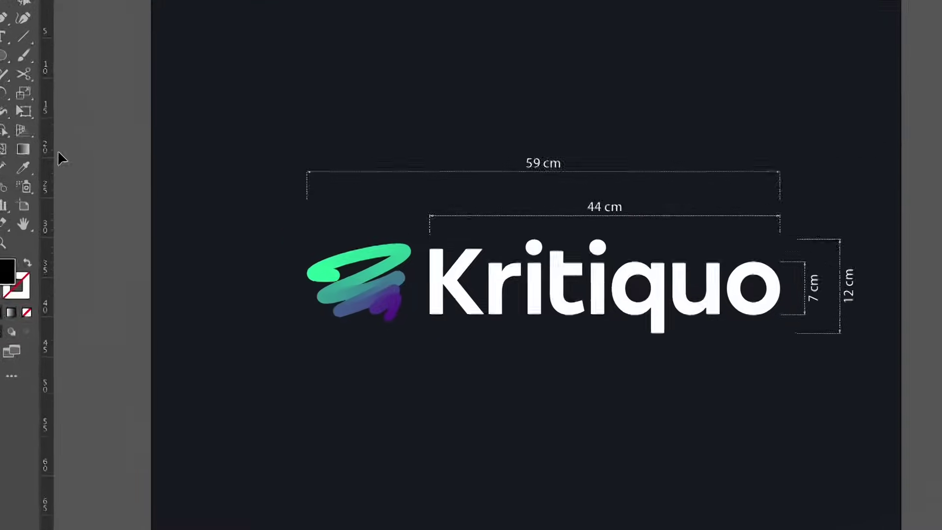
key("shift+d")
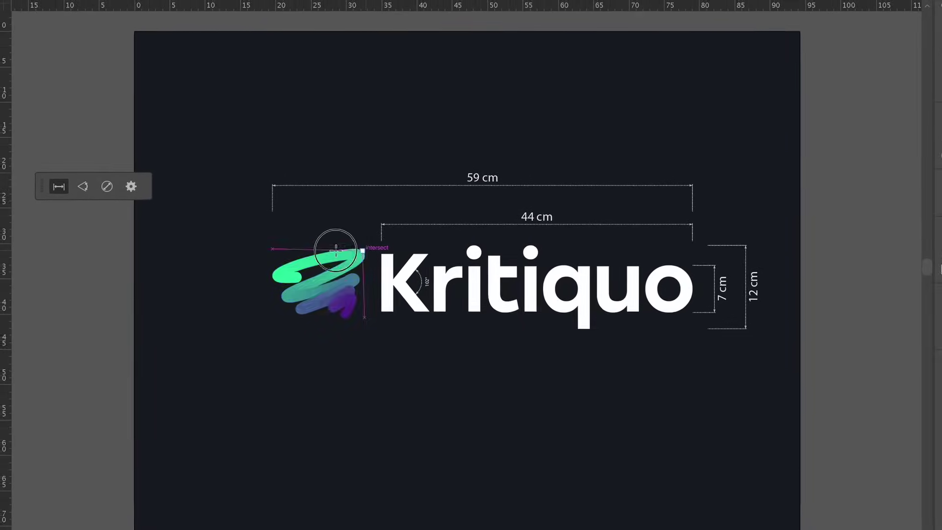
Measure a 13 cm diagonal across the swirl icon, then bring up the box dieline
left_click(336, 251)
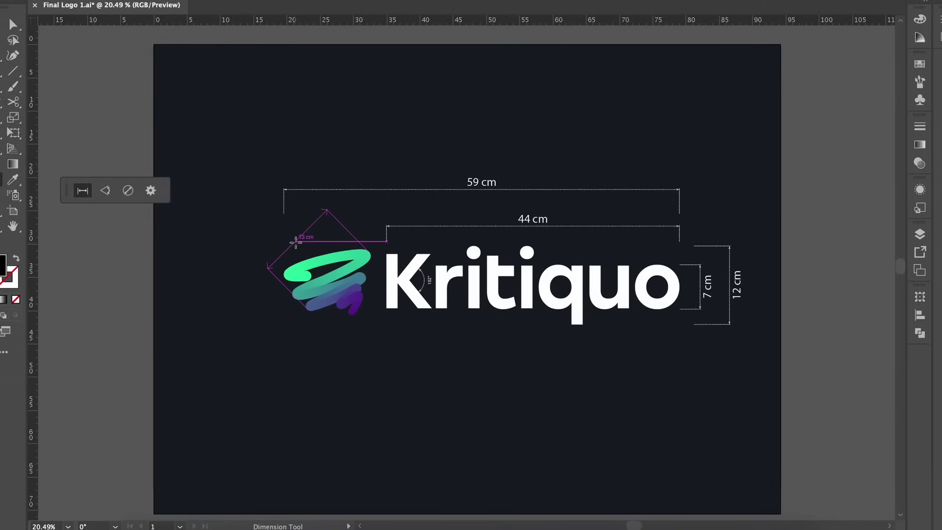
left_click(296, 241)
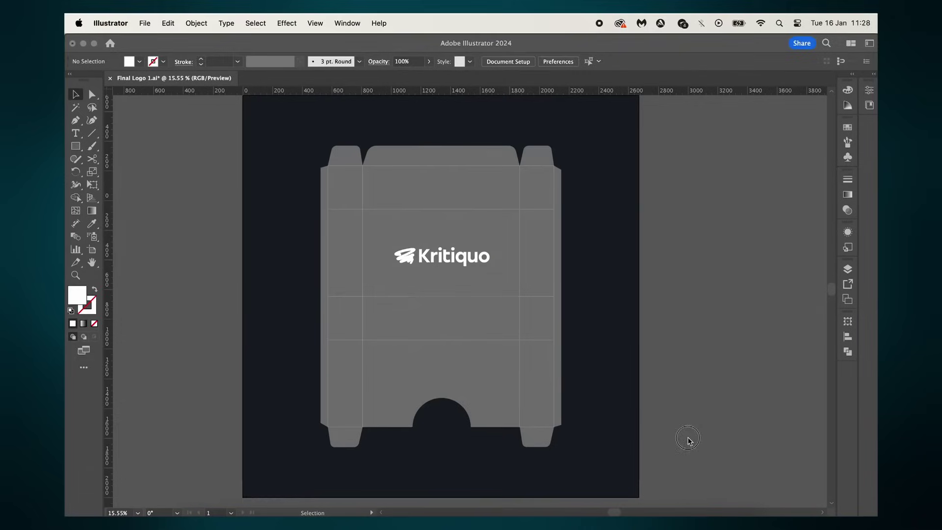
left_click(688, 438)
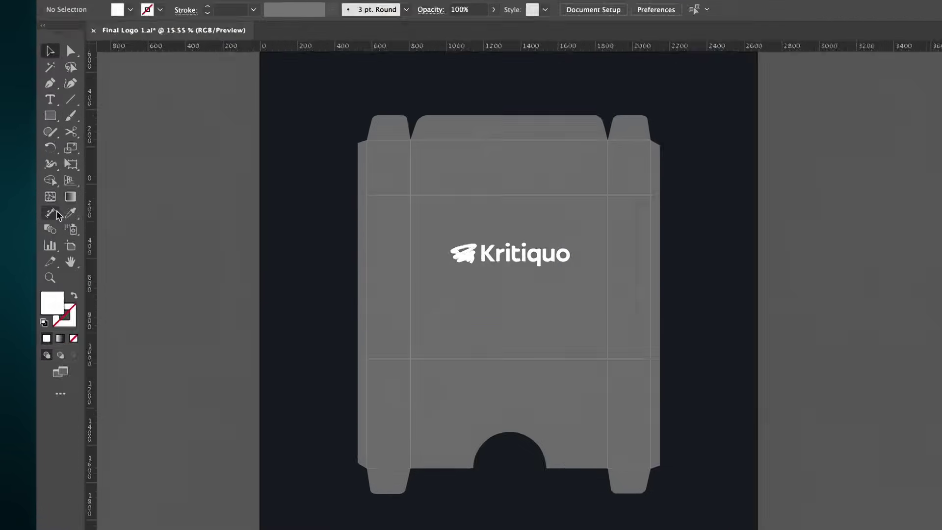
Add an R 196 px radial dimension to the semicircular thumb-notch cutout
left_click(54, 214)
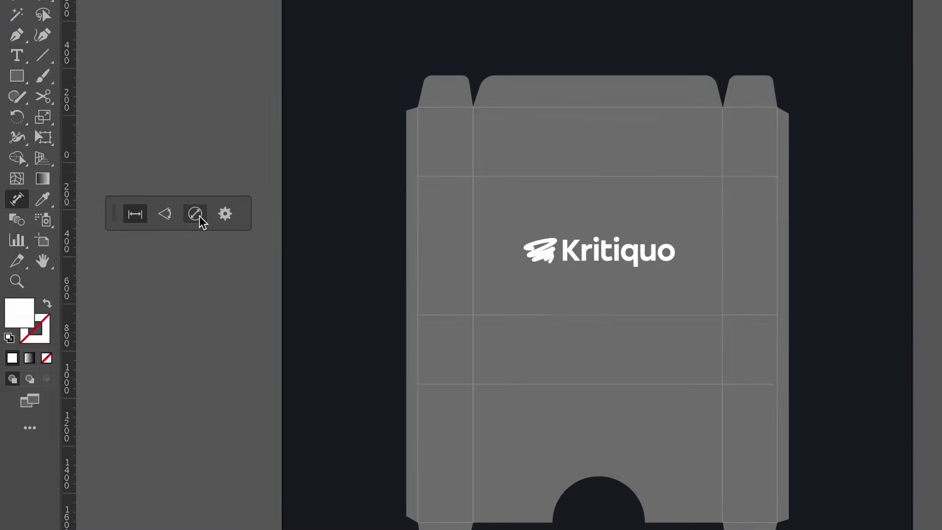
left_click(200, 216)
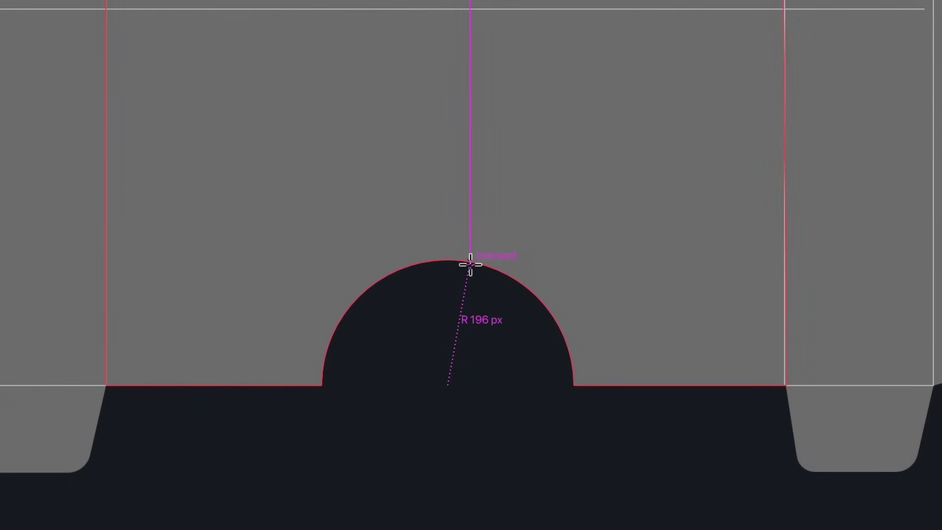
left_click(470, 265)
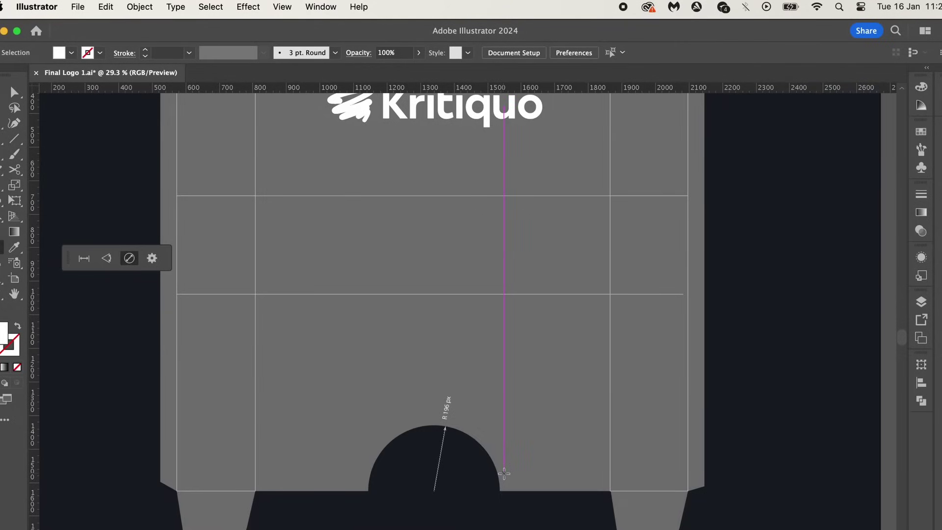
Dimension the box dieline's top edge at 1621 px, placed just above it
scroll(504, 474, "down", 3)
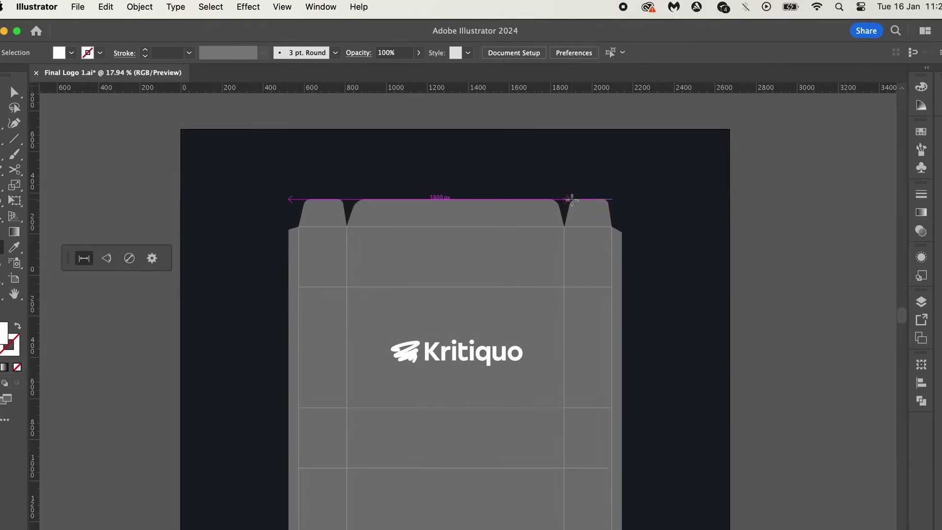
left_click(622, 198)
left_click(621, 184)
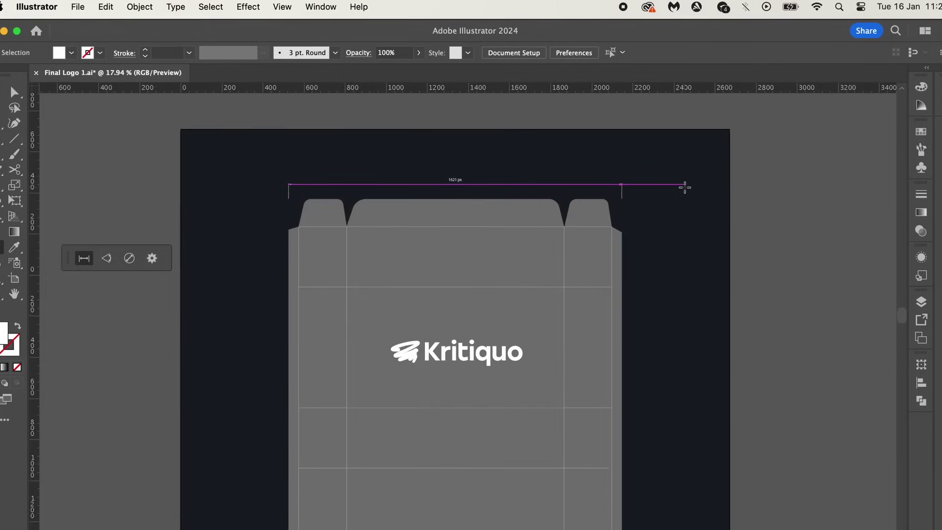
key("v")
scroll(497, 176, "up", 5)
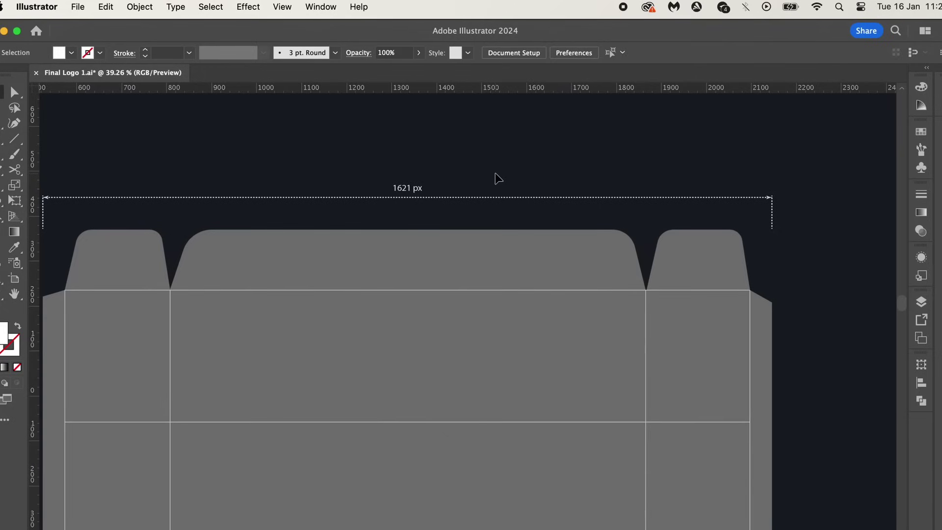
scroll(427, 194, "down", 5)
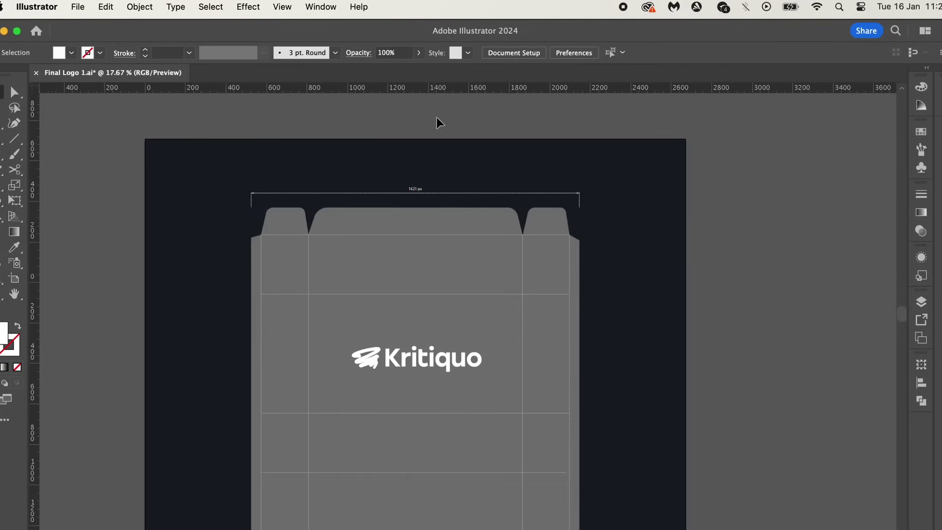
Switch the ruler units to millimetres and remove the old 1621 px dimension
right_click(454, 87)
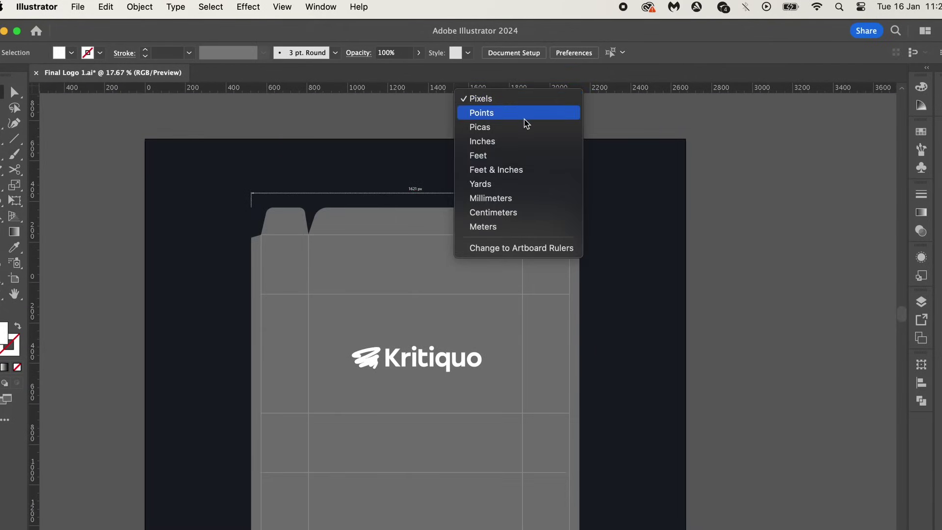
left_click(514, 199)
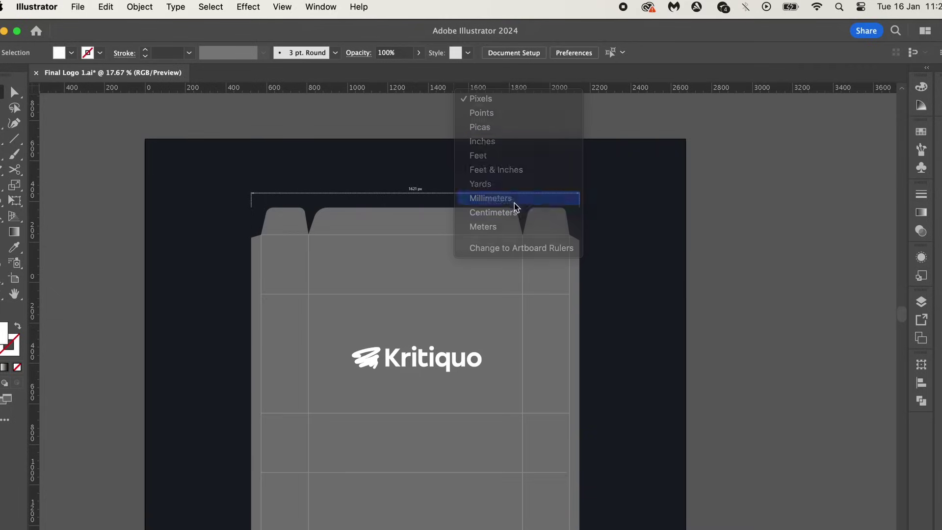
left_click(436, 196)
key("super+z")
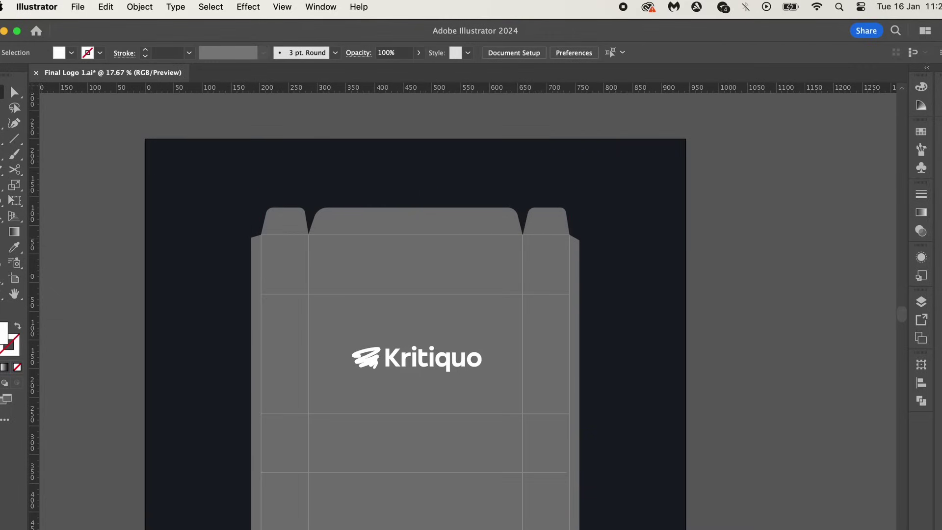
Redraw the box-top width dimension corner to corner, reading 572 mm above the box
left_click(23, 249)
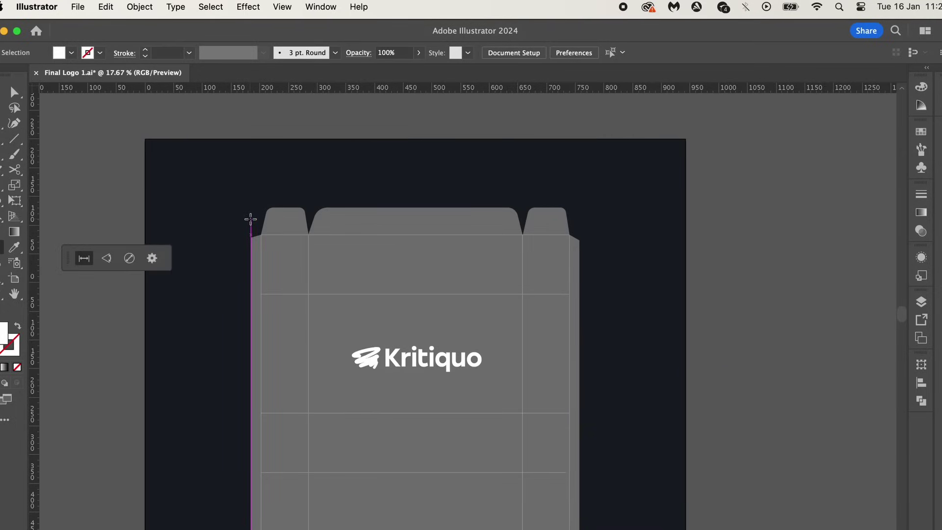
left_click_drag(252, 207, 580, 206)
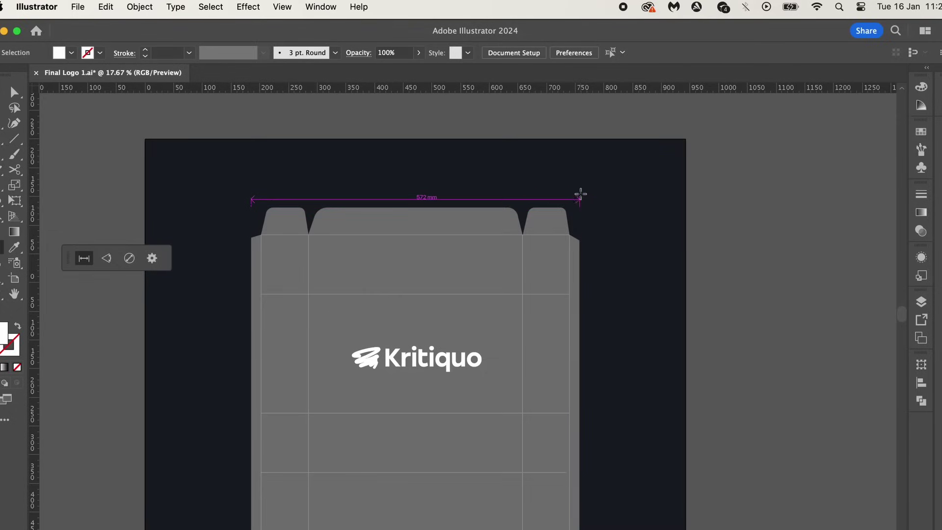
left_click(579, 189)
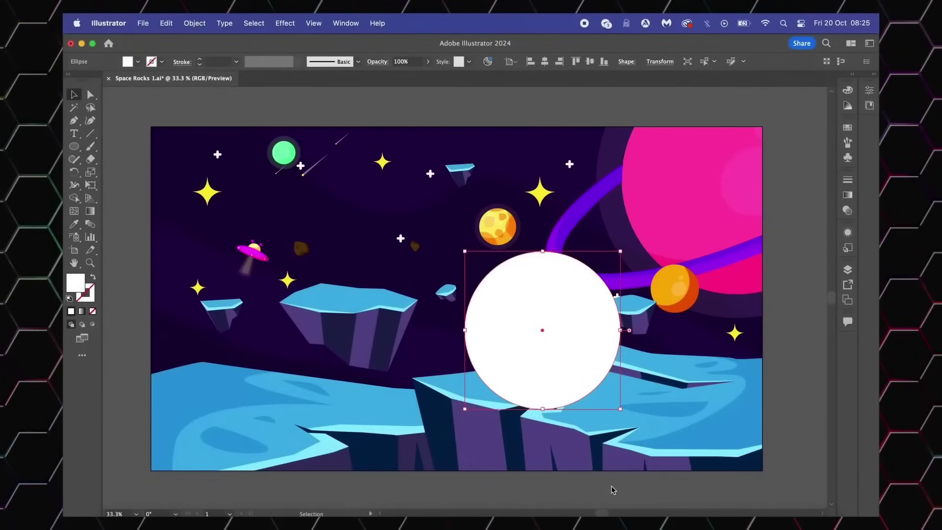
Regenerate the astronaut with the Text to Vector Graphic prompt edited to say 'NASA', then deselect it
left_click(346, 23)
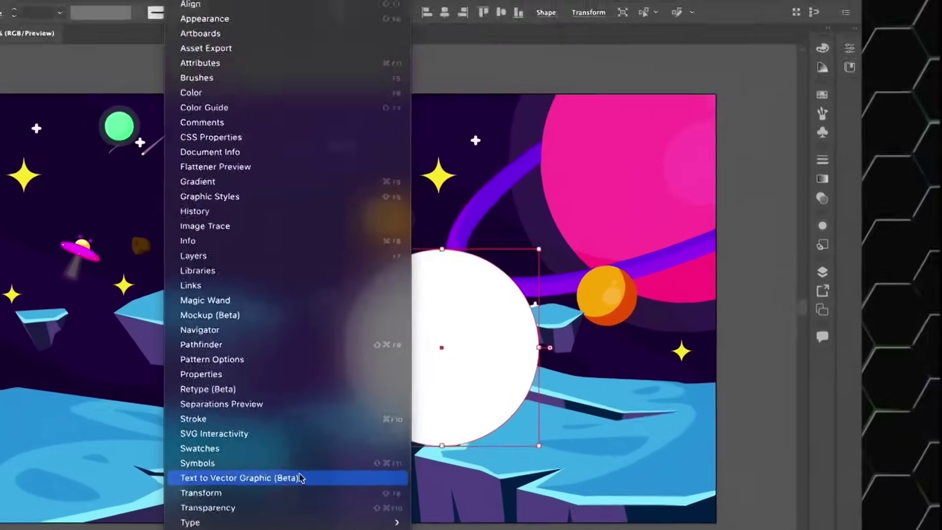
left_click(376, 385)
left_click(677, 250)
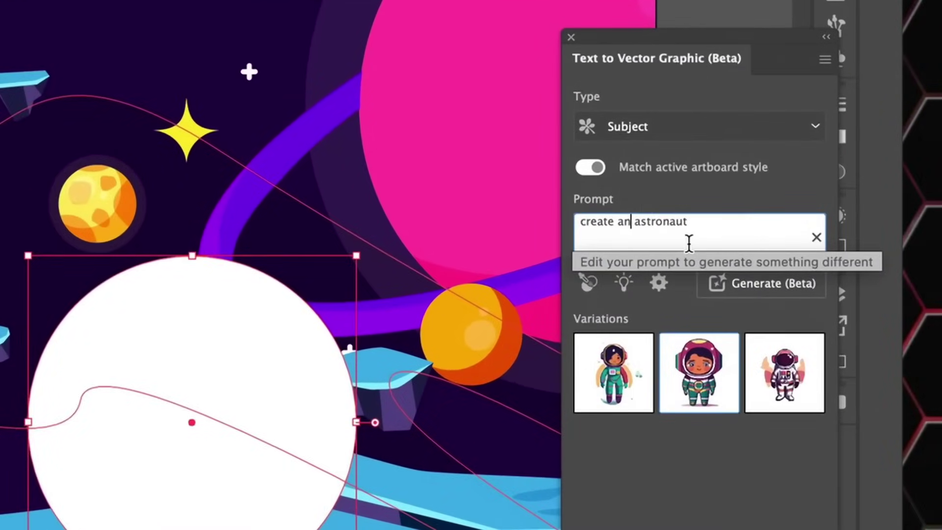
key("BackSpace")
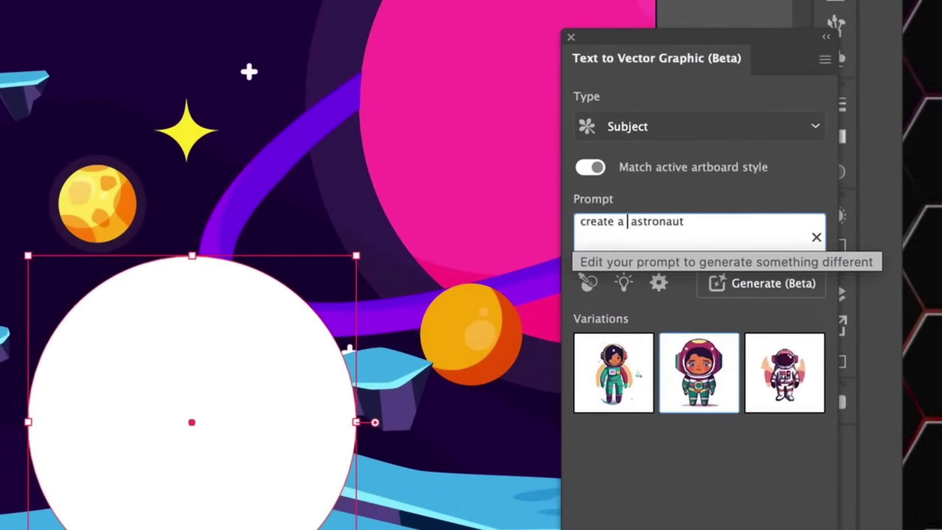
type("NASA")
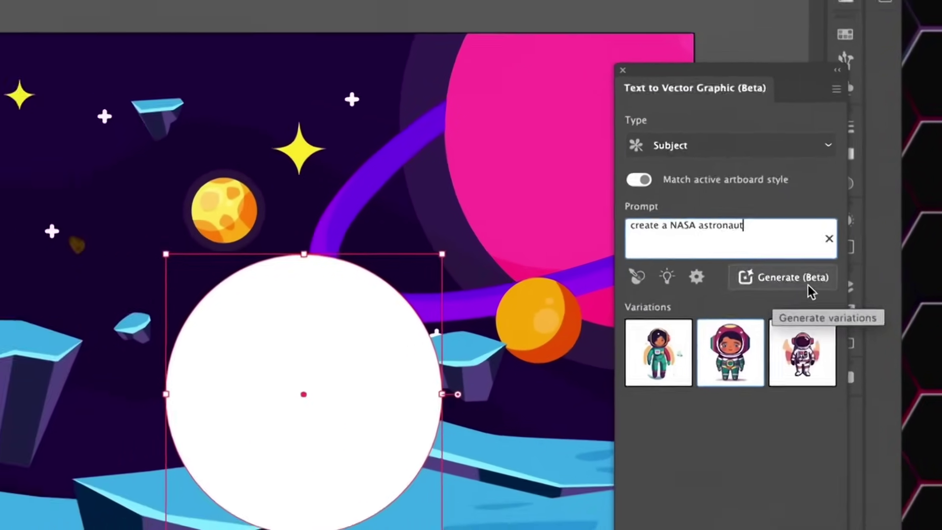
left_click(796, 288)
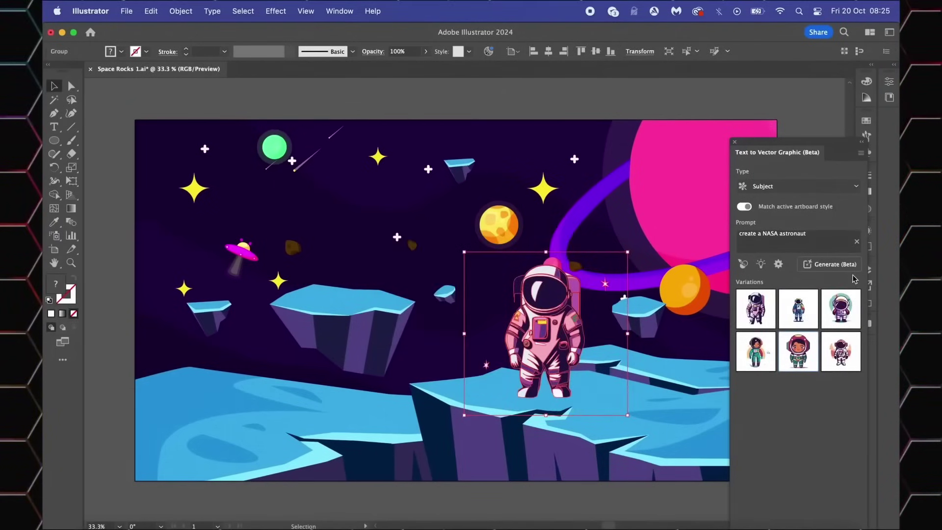
left_click(653, 92)
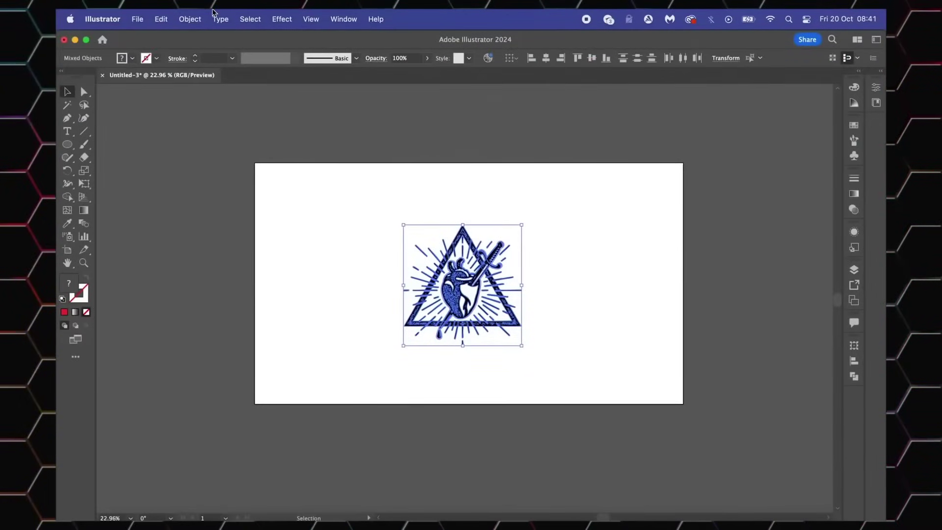
Make a mockup from the blue emblem with Object > Mockup (Beta) > Make
left_click(190, 18)
scroll(219, 488, "down", 1)
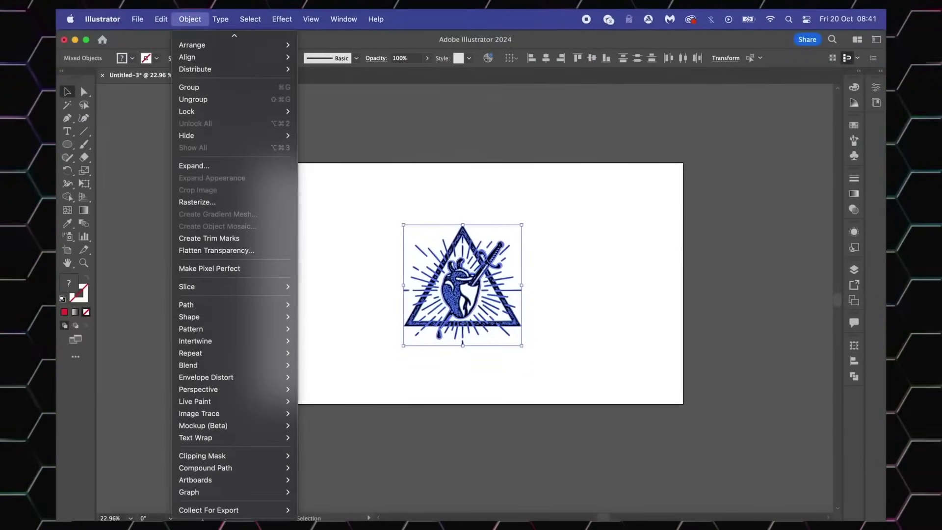
mouse_move(238, 427)
left_click(317, 426)
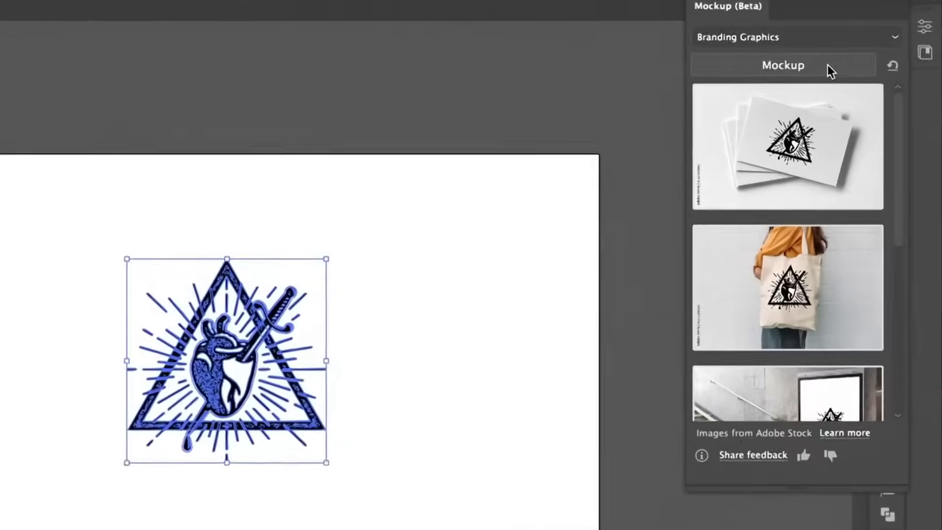
Switch the mockup category to Packaging and place the emblem on the hand-held cup
scroll(810, 200, "down", 5)
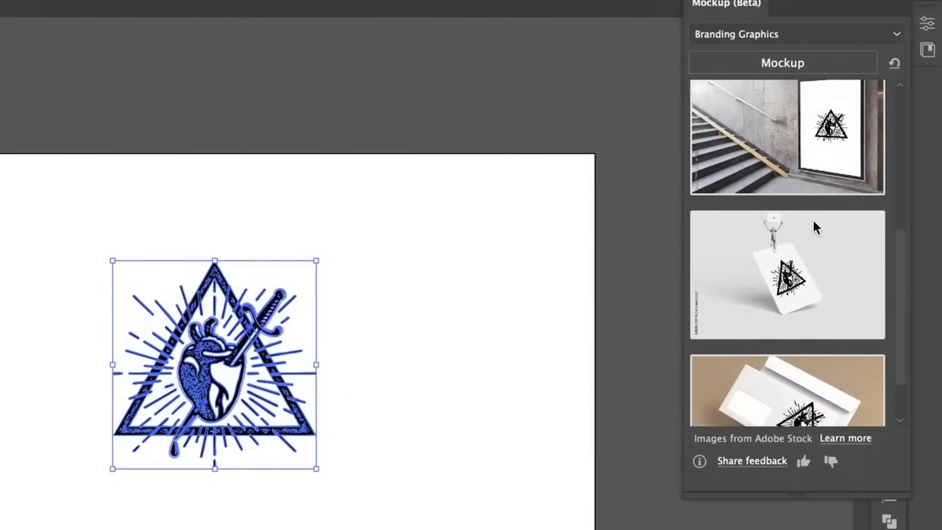
scroll(812, 219, "up", 3)
left_click(817, 31)
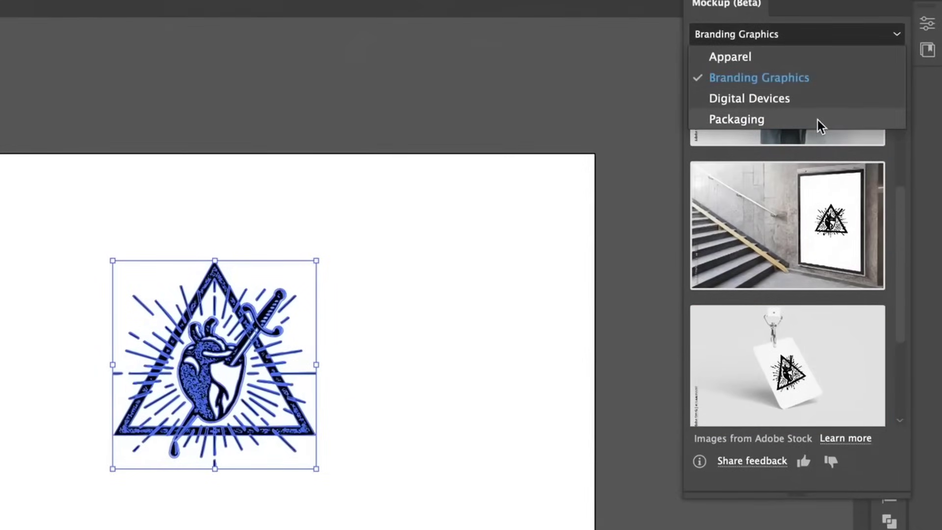
left_click(817, 120)
scroll(847, 204, "up", 3)
scroll(847, 205, "down", 4)
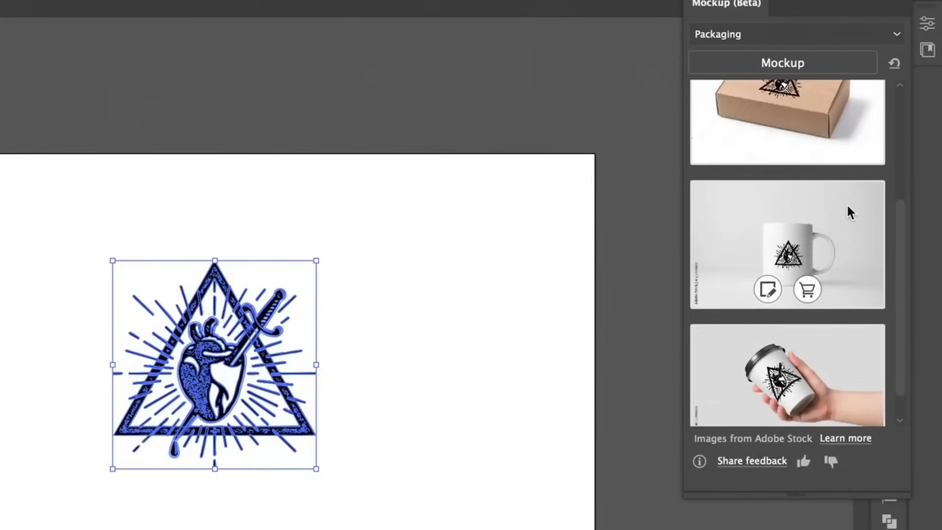
mouse_move(799, 349)
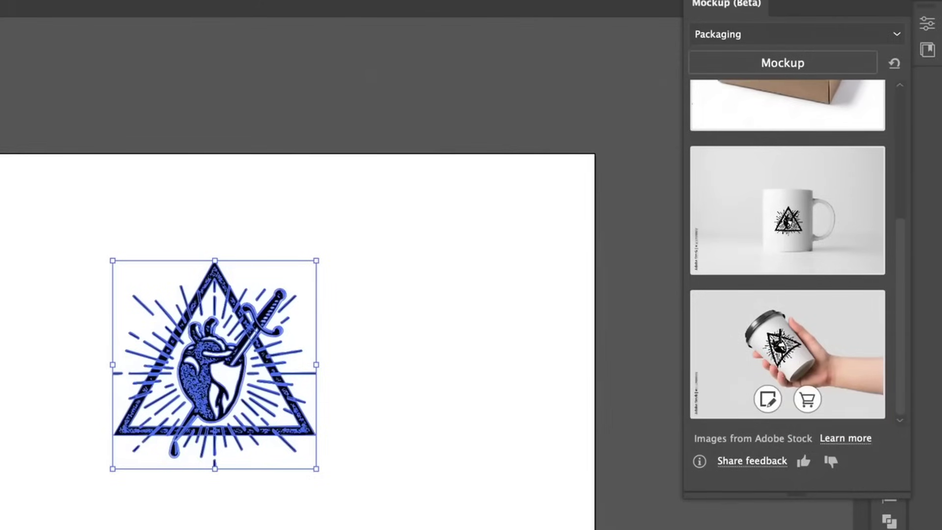
left_click(768, 399)
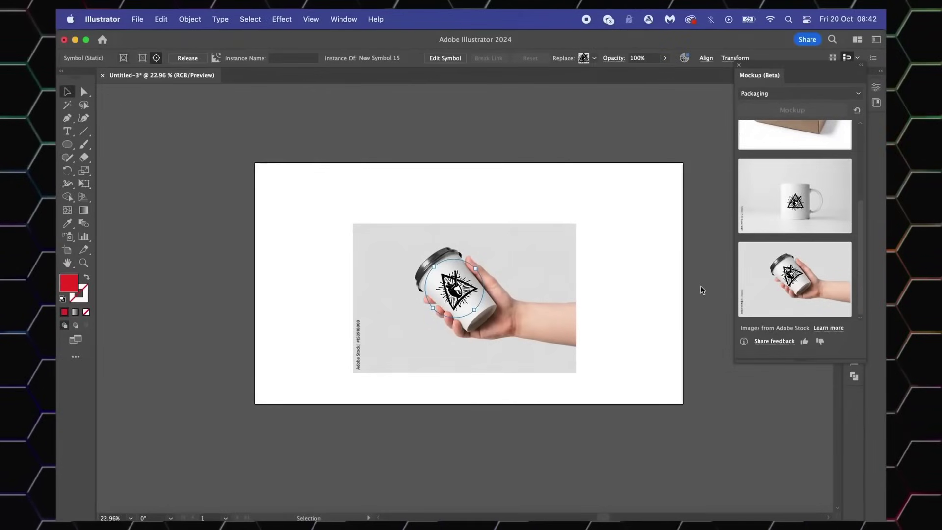
scroll(700, 285, "up", 5)
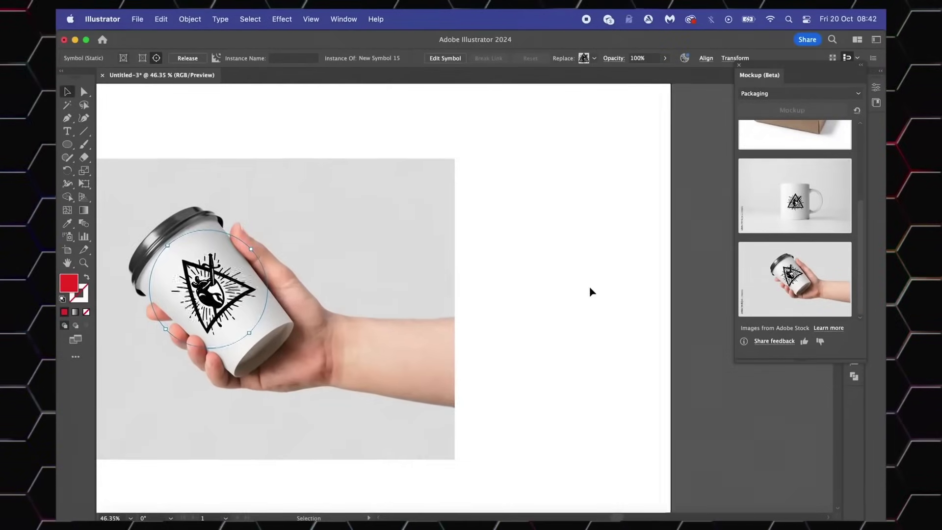
scroll(589, 290, "down", 5)
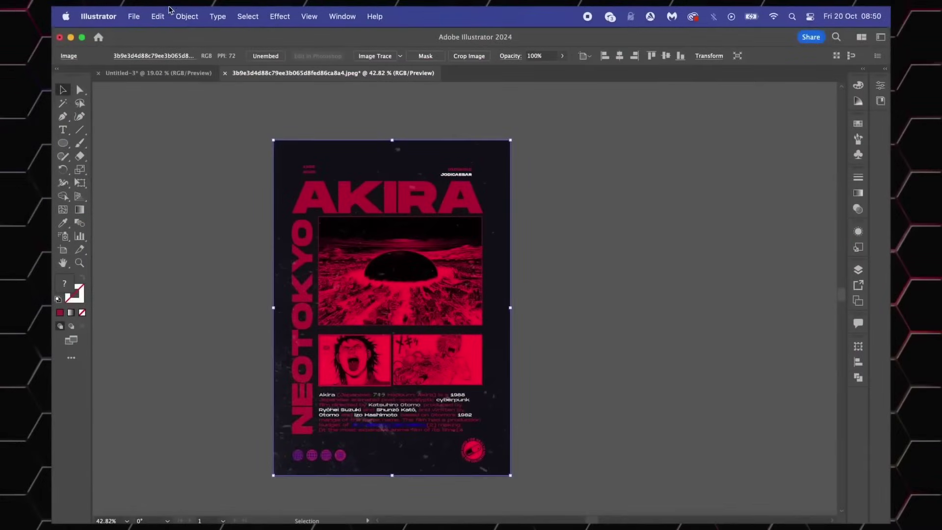
Retype the poster's AKIRA headline as live Termina text with Type > Retype (Beta)
left_click(248, 12)
mouse_move(217, 16)
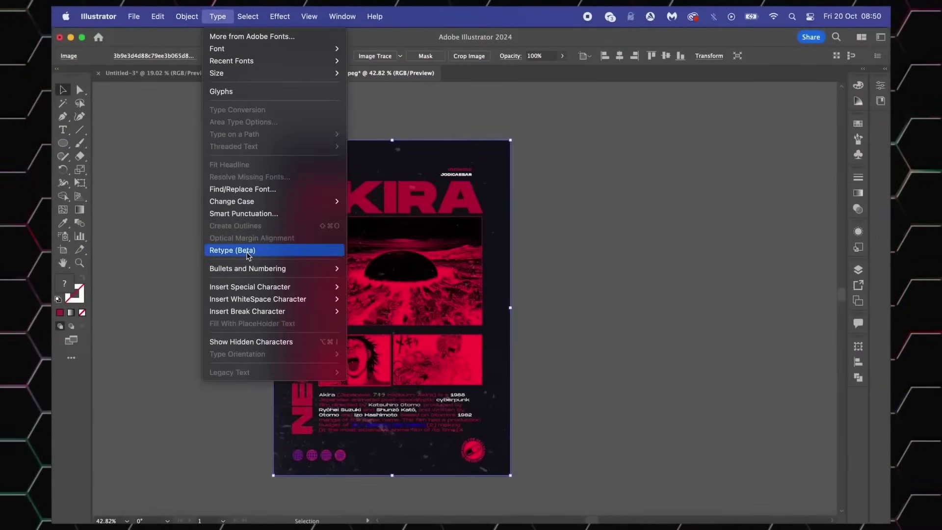
left_click(282, 251)
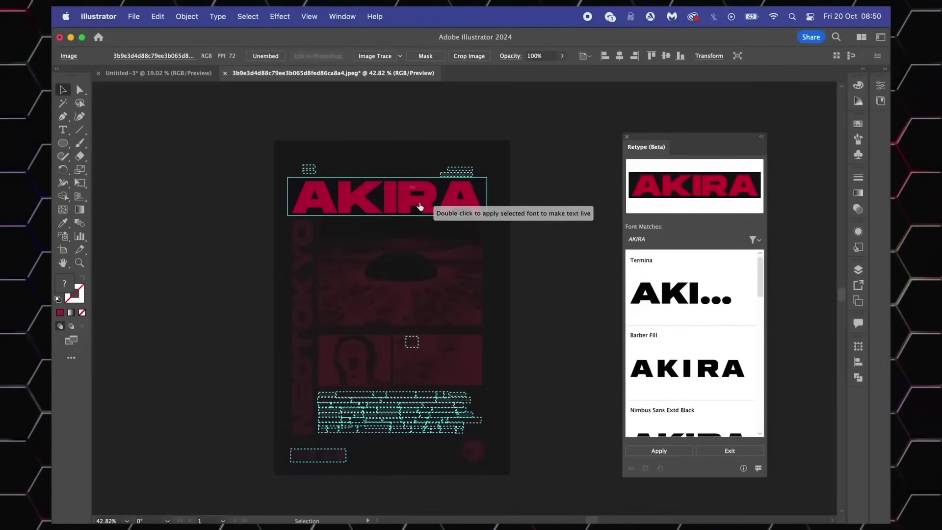
double_click(420, 206)
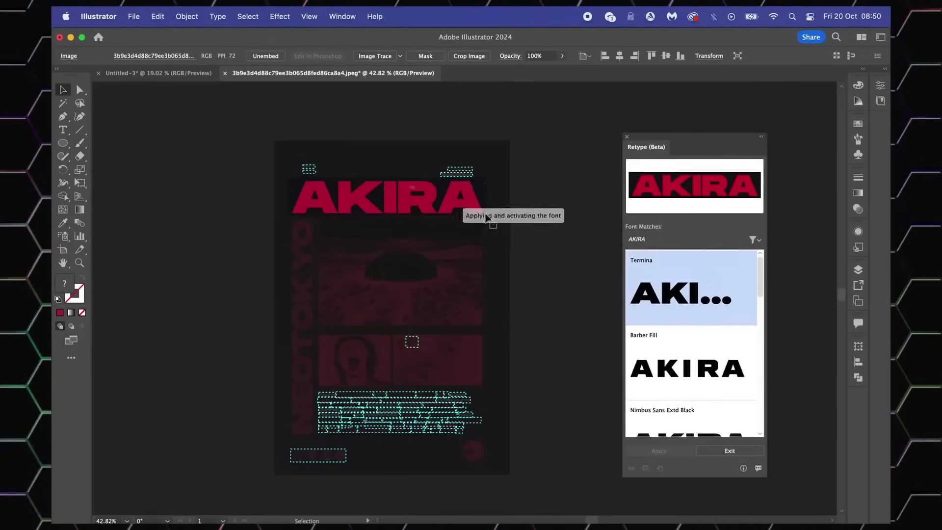
double_click(451, 203)
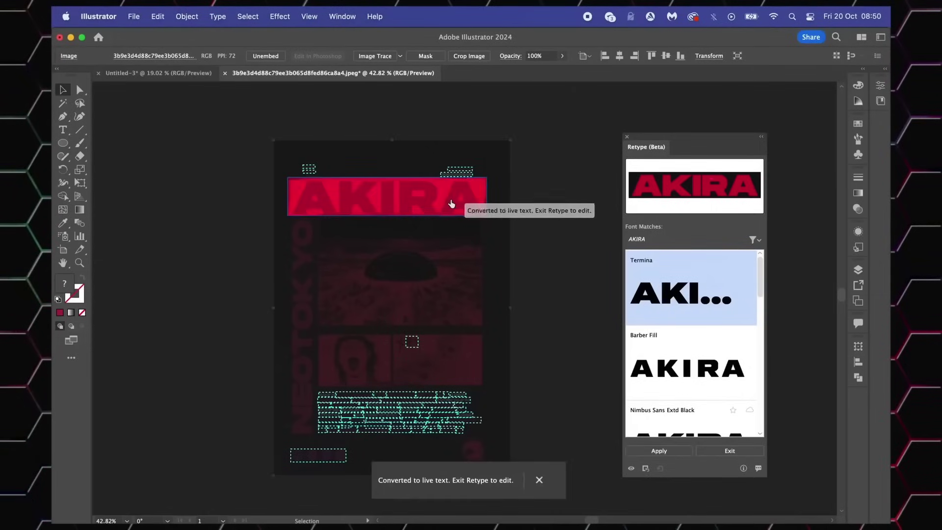
left_click(540, 480)
left_click(627, 137)
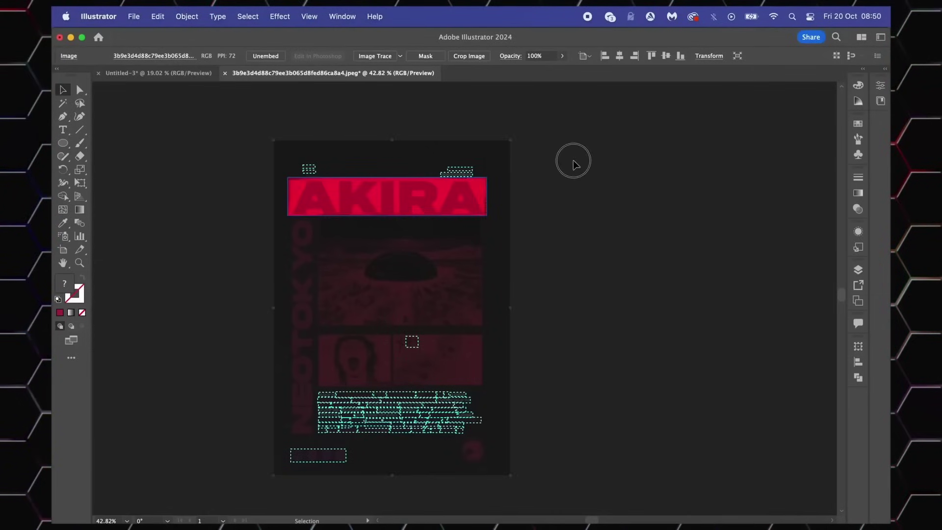
left_click(563, 167)
Add '!' to make the headline AKIRA! and resize its text frame to fit
key("t")
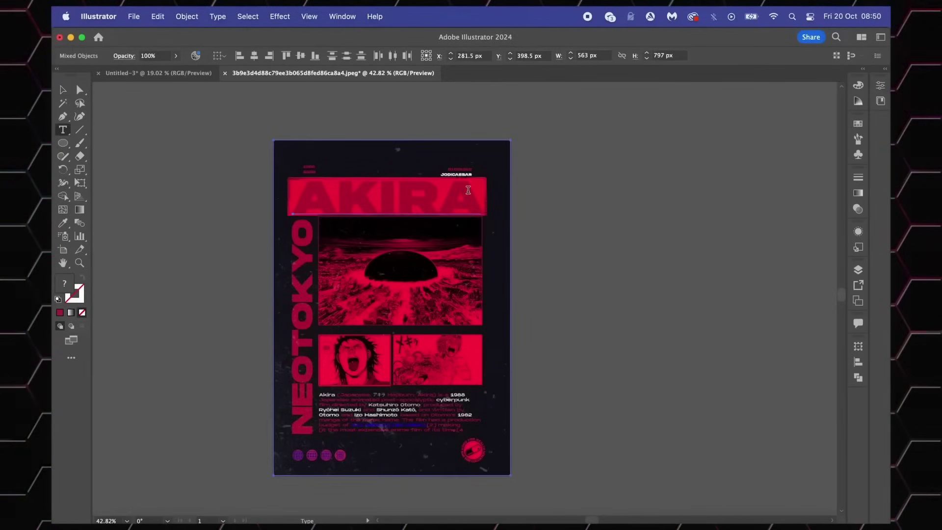
left_click(468, 190)
type("!")
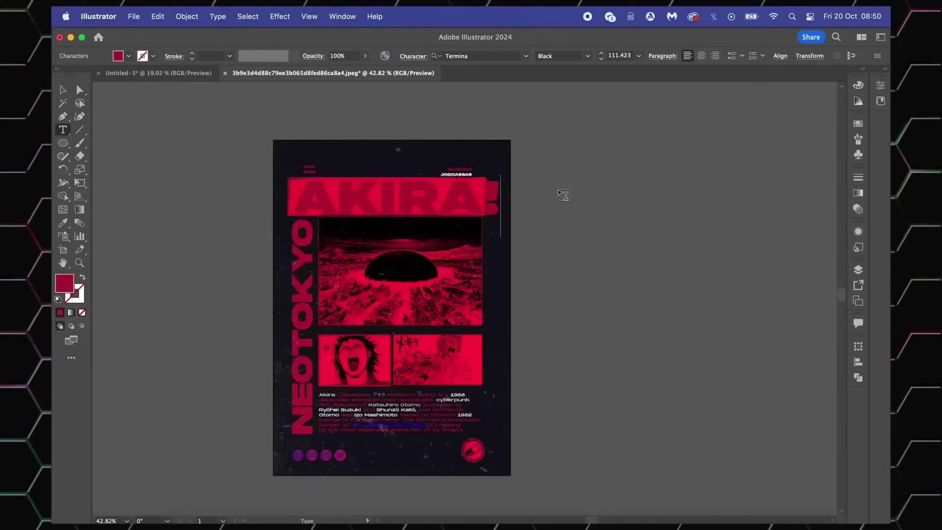
left_click(63, 89)
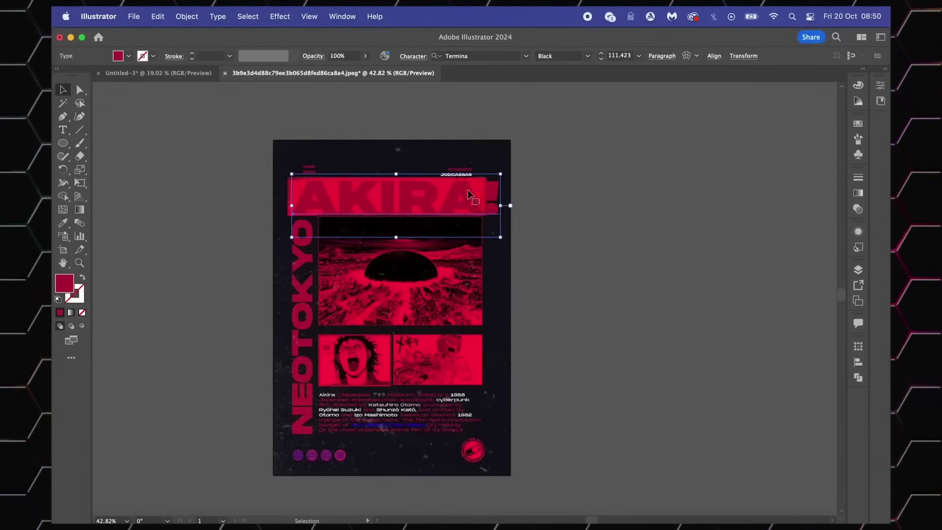
left_click_drag(500, 238, 491, 216)
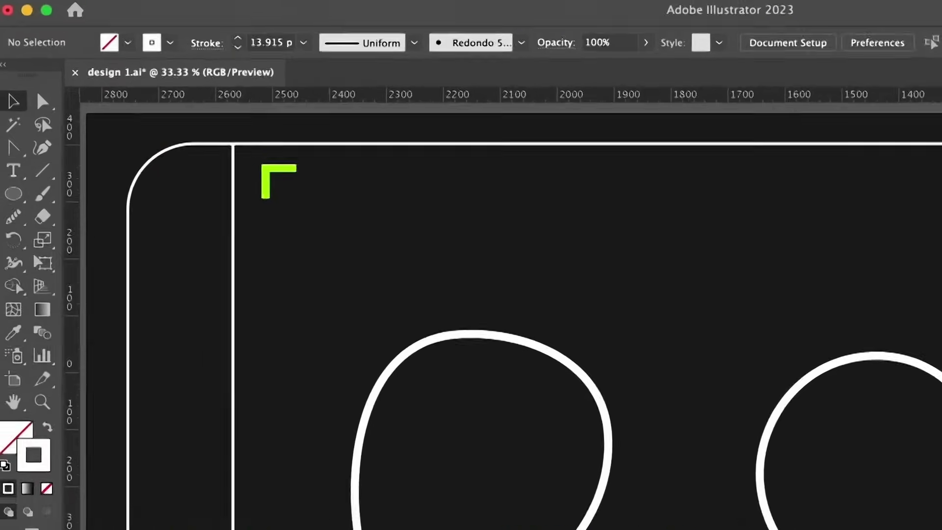
Pick the Smooth tool and create a new custom toolbar named 'Smooth Flow'
double_click(16, 219)
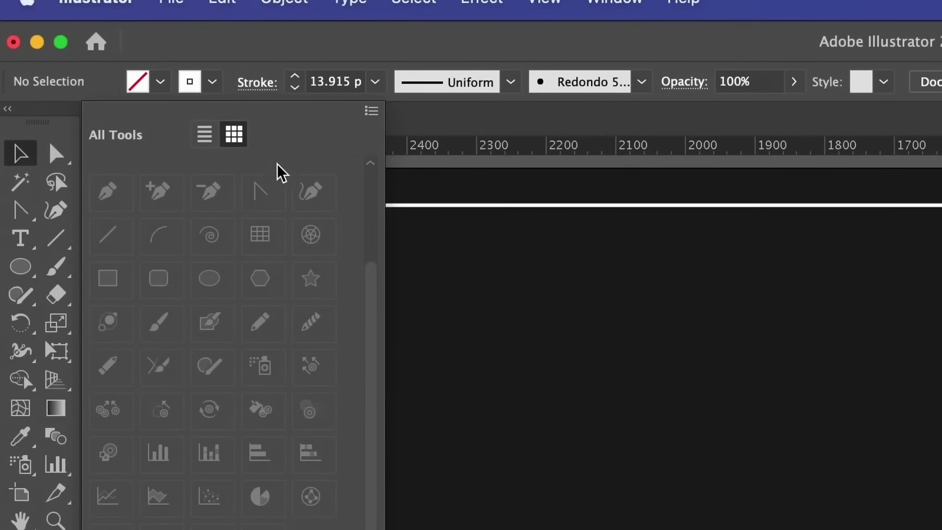
left_click(371, 113)
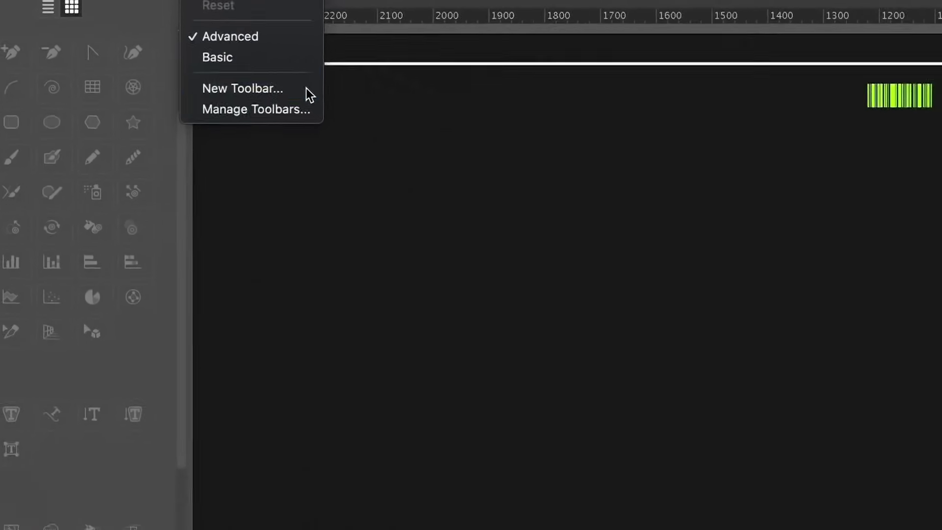
left_click(532, 245)
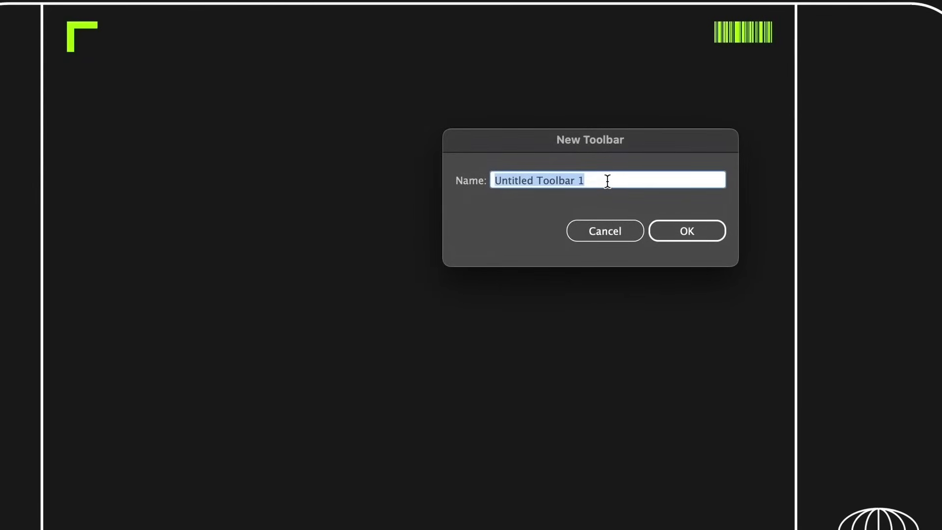
type("Smooth Flow")
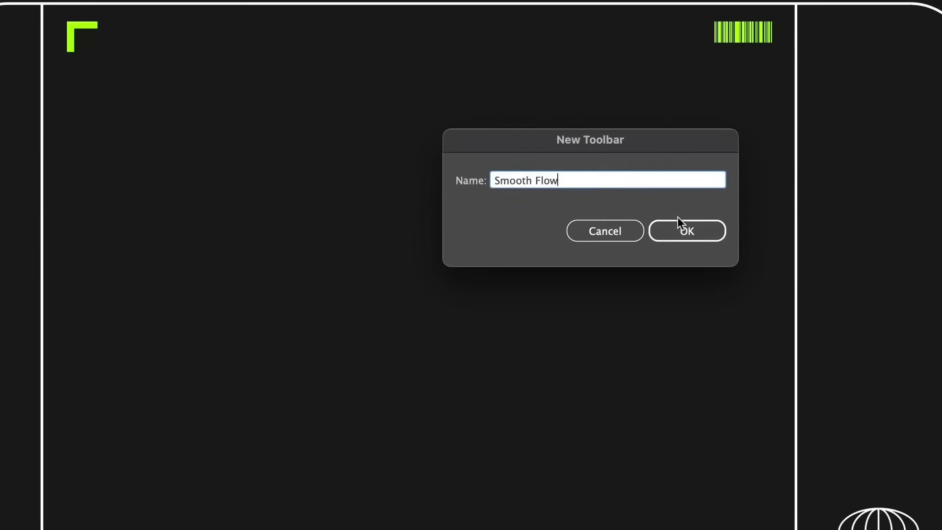
left_click(685, 234)
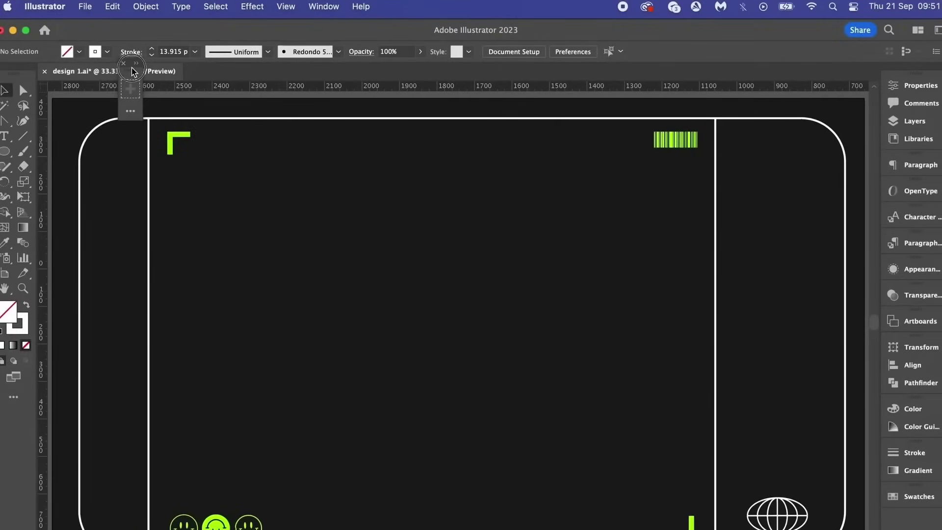
Move the Smooth Flow toolbar to the right and smooth the upper part of the white S-curve
left_click_drag(132, 71, 639, 241)
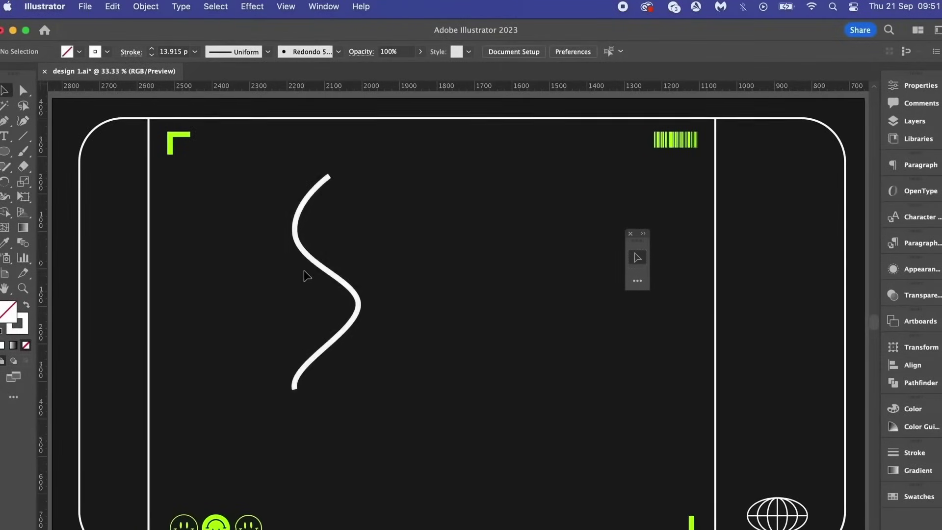
left_click_drag(290, 294, 366, 240)
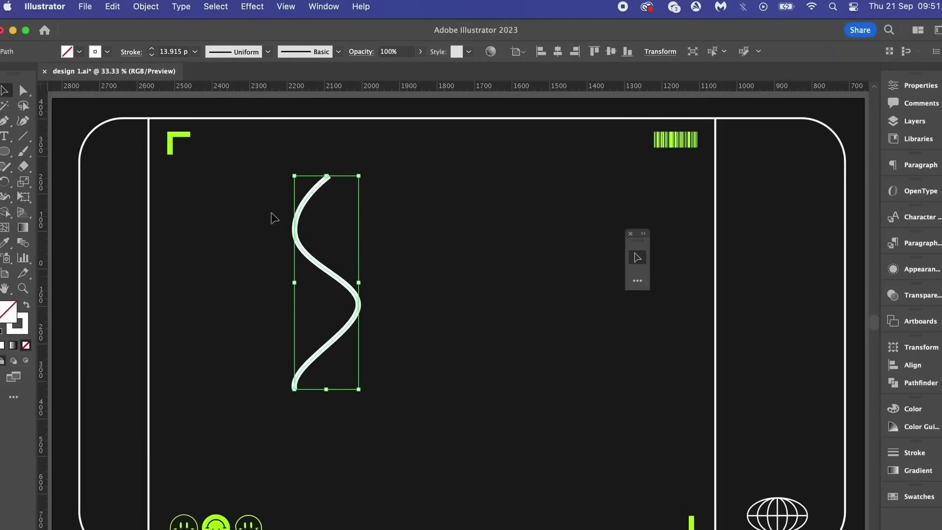
mouse_move(6, 167)
left_mouse_down()
mouse_move(74, 183)
mouse_move(77, 213)
left_mouse_up()
key("super+shift+a")
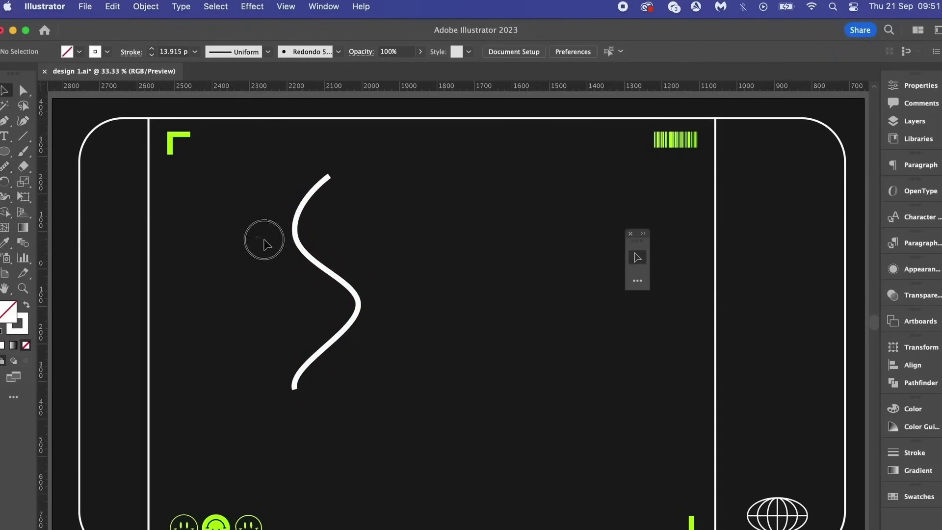
key("super+z")
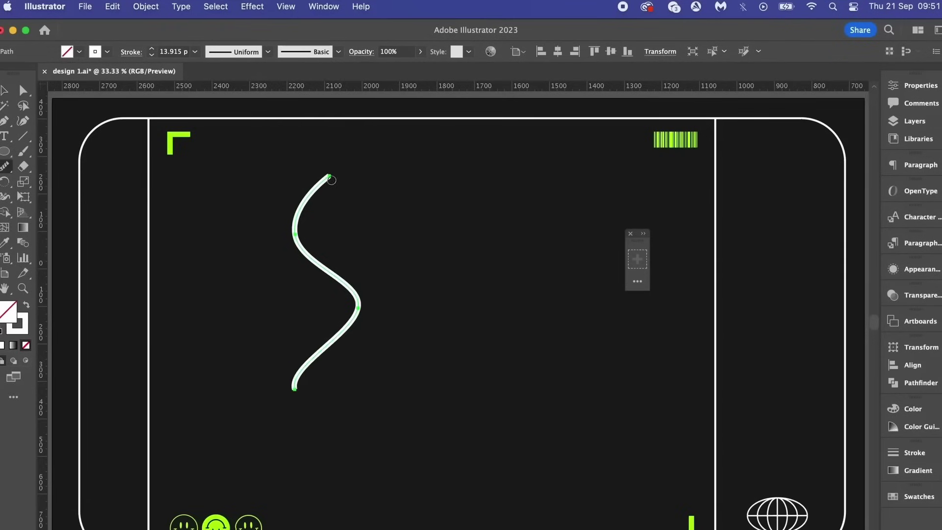
mouse_move(309, 192)
left_mouse_down()
mouse_move(371, 300)
mouse_move(357, 298)
left_mouse_up()
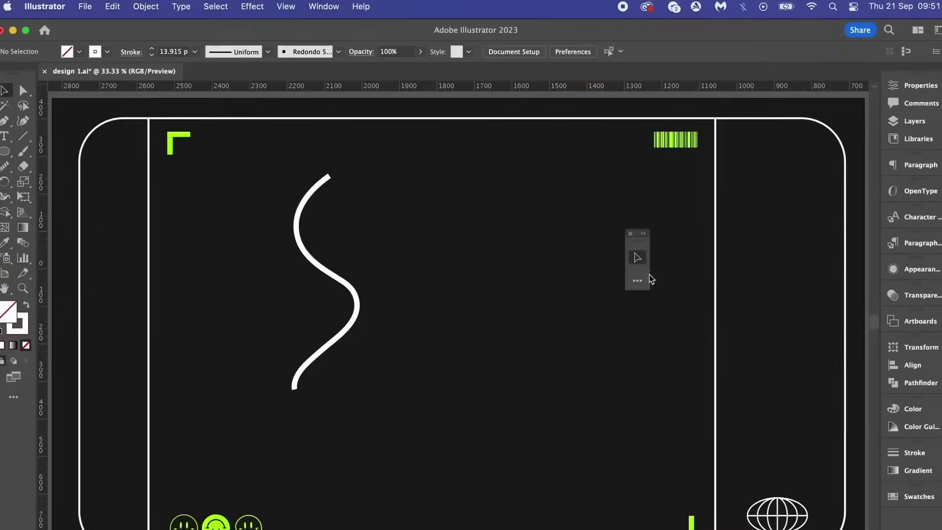
Add the Smooth and Add Anchor Point tools to the custom toolbar and reposition it
left_click(646, 265)
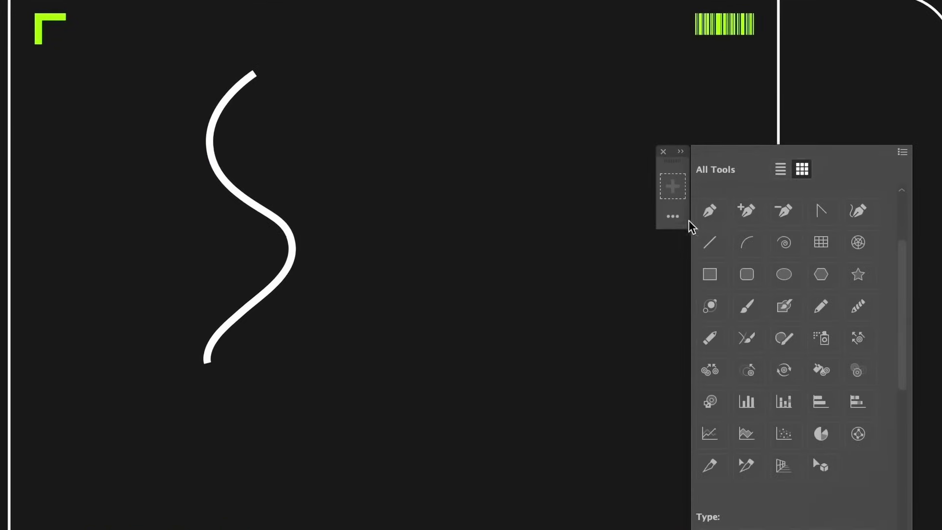
mouse_move(858, 309)
left_mouse_down()
mouse_move(641, 168)
mouse_move(673, 186)
left_mouse_up()
left_click_drag(746, 210, 673, 219)
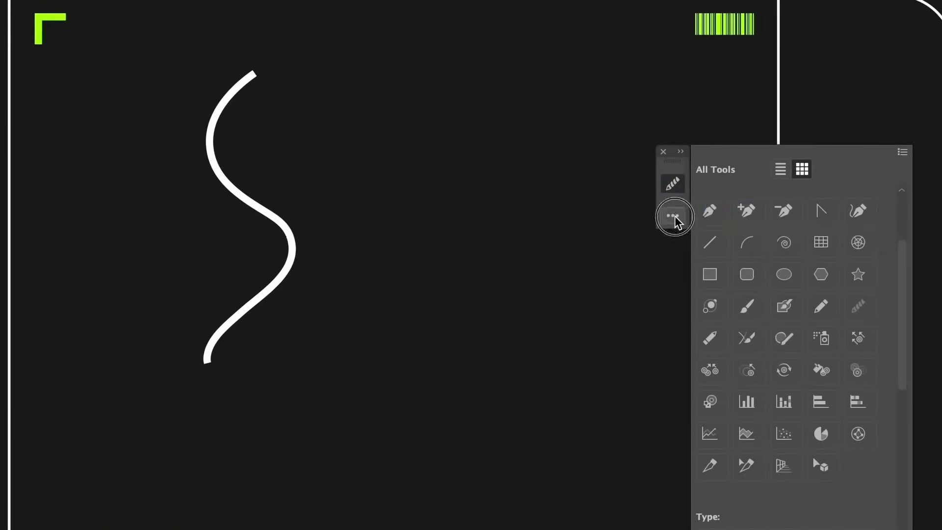
left_click_drag(674, 159, 703, 91)
Add an anchor point on the S-curve and smooth its upper bend
left_click(702, 139)
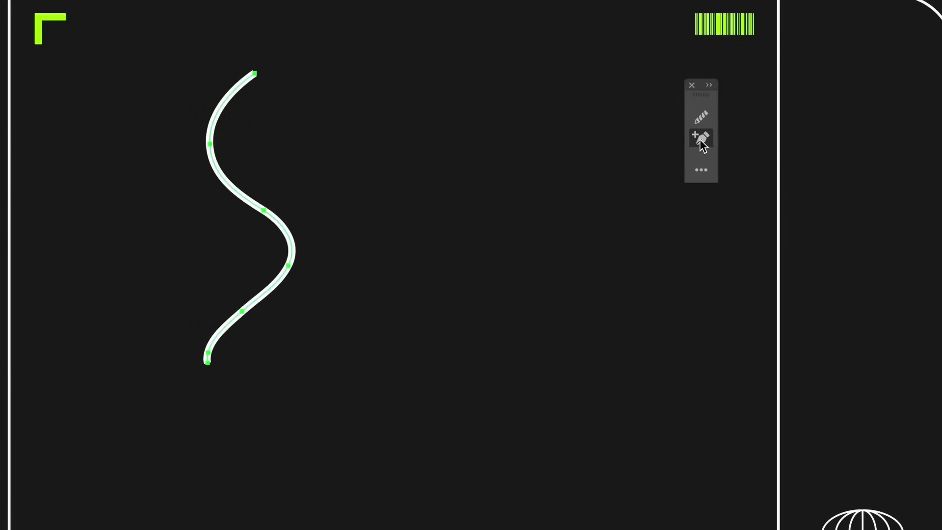
left_click(236, 190)
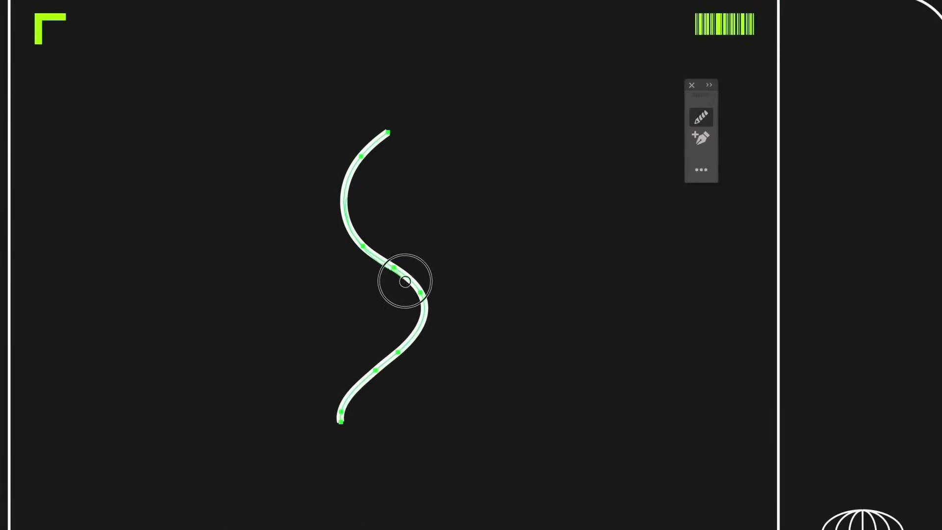
mouse_move(372, 145)
left_mouse_down()
mouse_move(360, 242)
mouse_move(415, 299)
mouse_move(390, 366)
left_mouse_up()
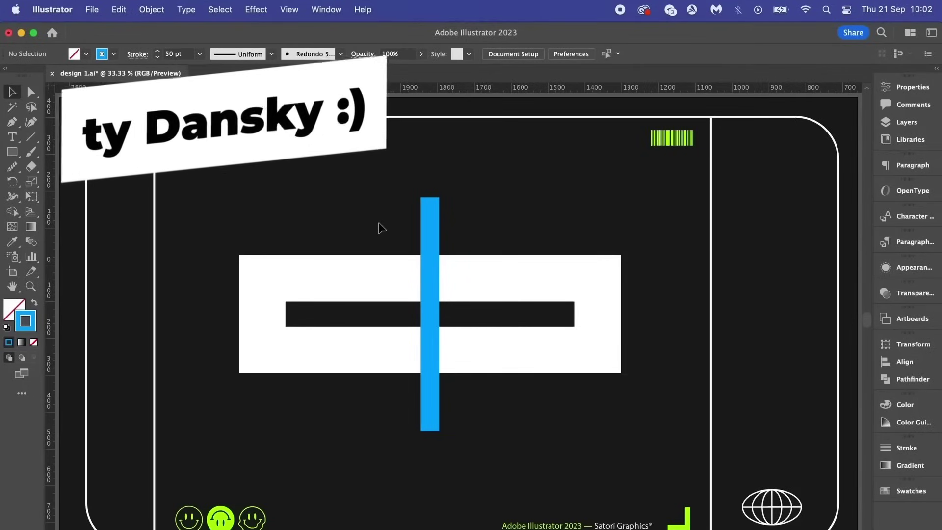
left_click_drag(270, 185, 646, 393)
left_click(432, 221)
left_click_drag(50, 243, 100, 260)
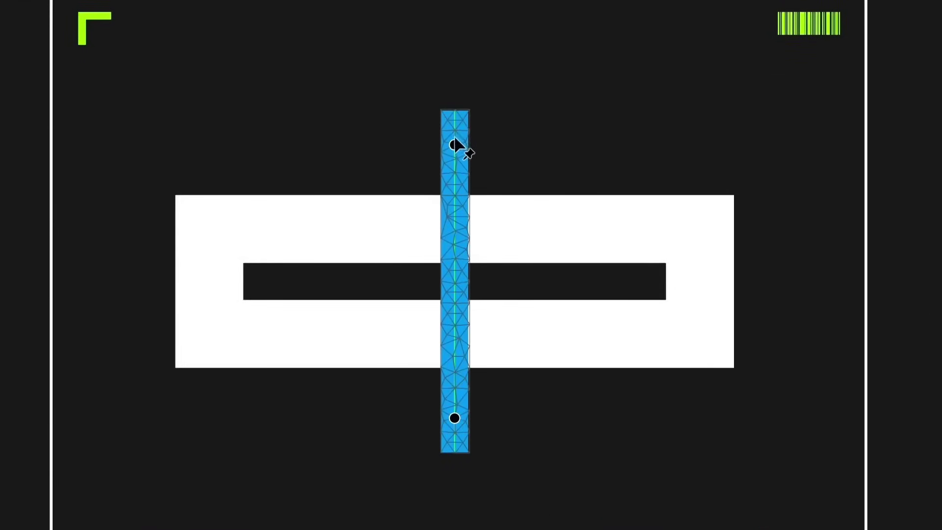
Remove both Puppet Warp pins from the blue S-curve and thicken its stroke to 61 pt
left_click(455, 145, "alt")
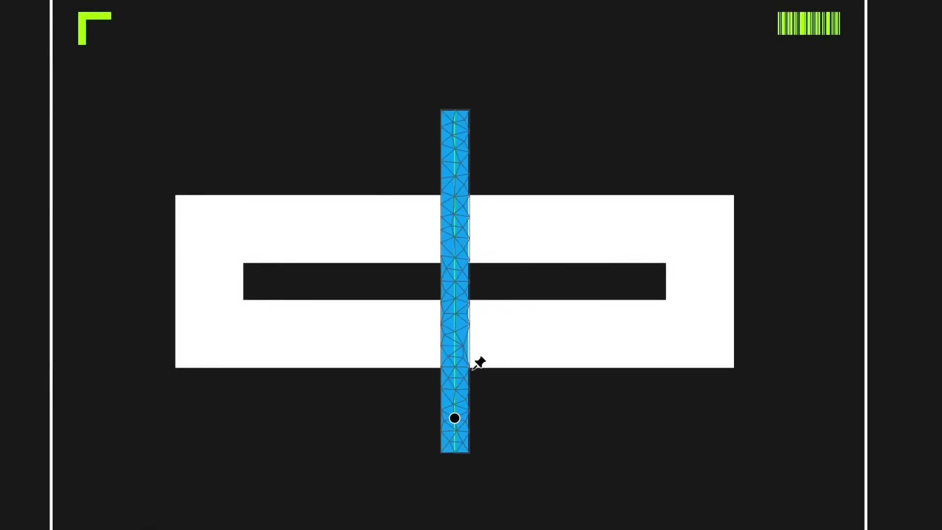
left_click(455, 418, "alt")
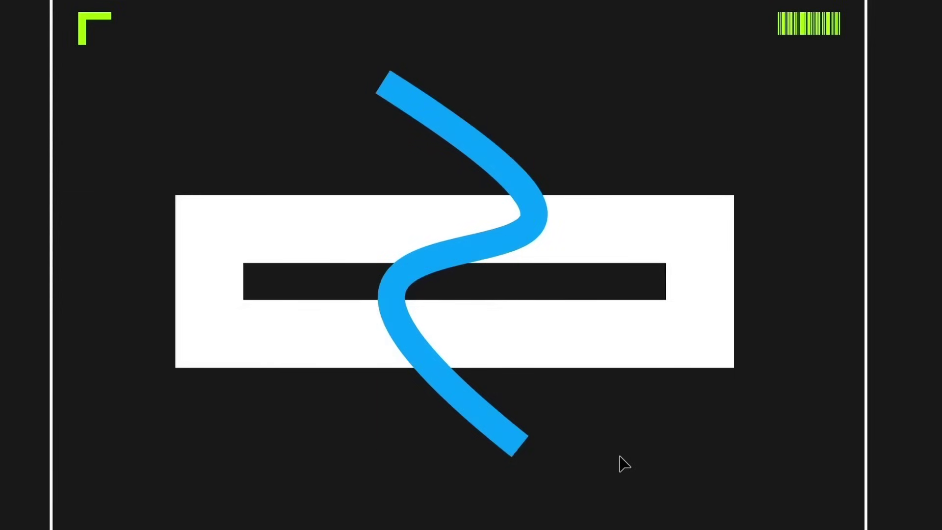
left_click(507, 164)
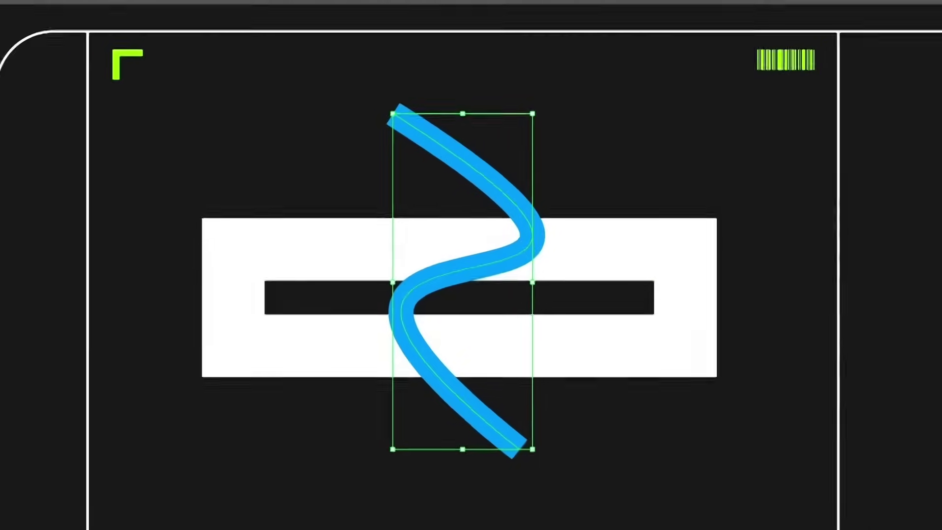
left_click(147, 14)
left_click(147, 14)
left_click(381, 185)
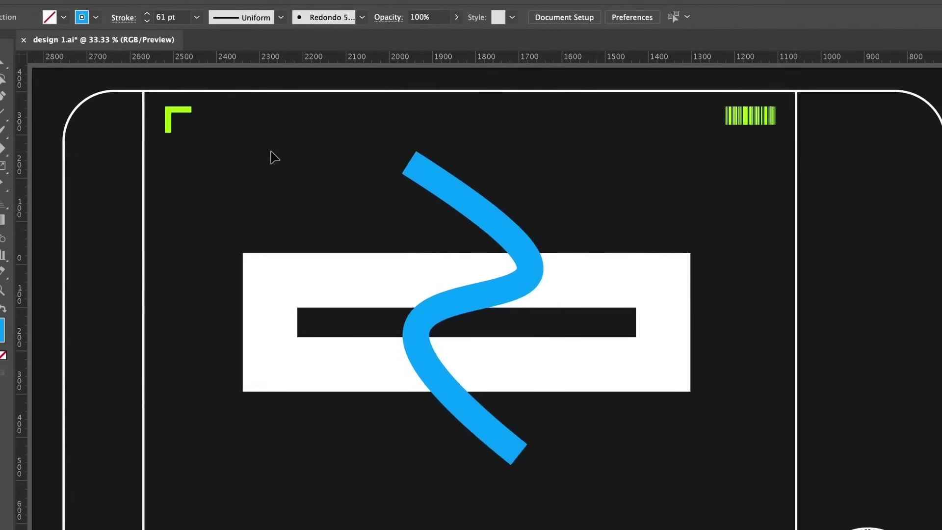
left_click_drag(438, 278, 621, 441)
Make an Intertwine and send the blue stroke behind the frame at the top crossing
left_click(169, 8)
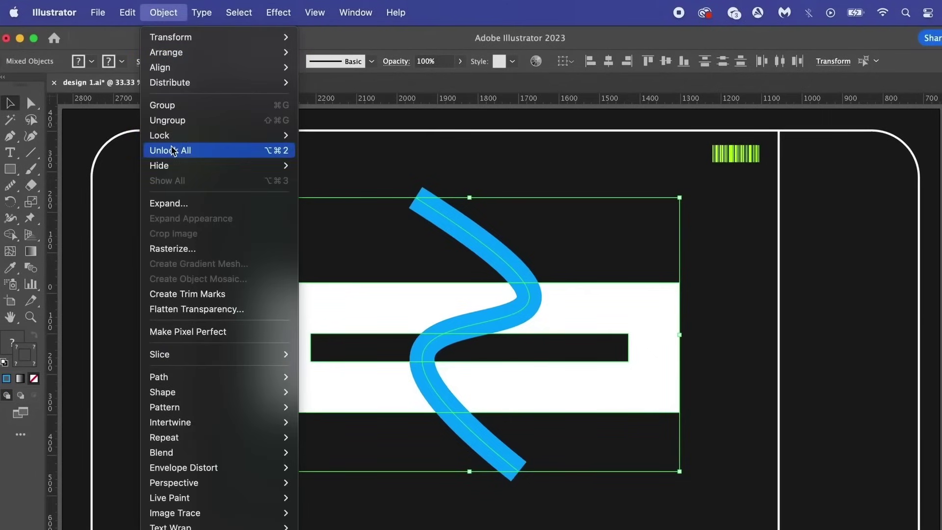
mouse_move(195, 429)
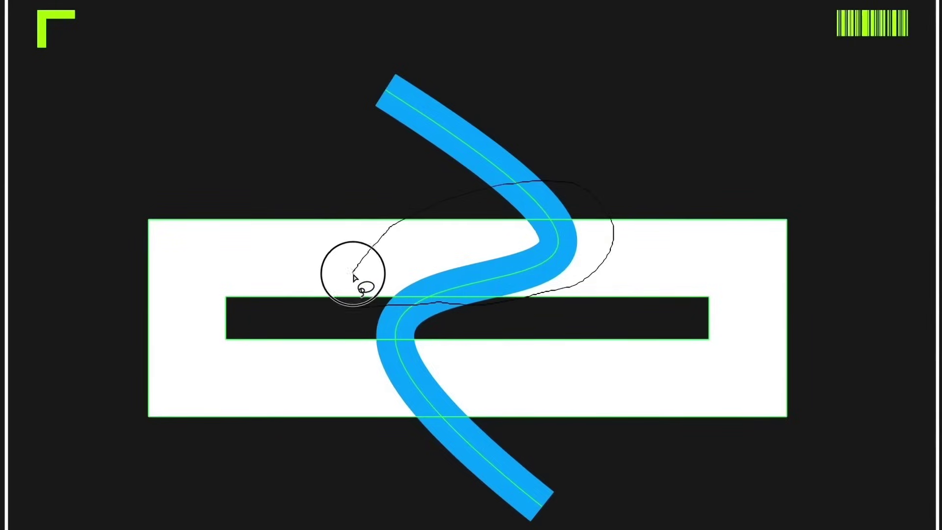
left_click(848, 522)
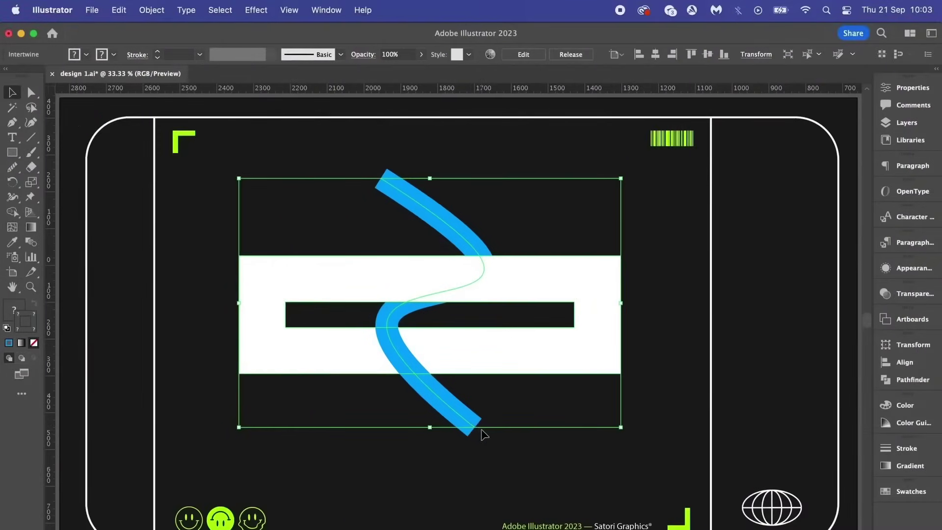
Widen the stroke's top to about 100 px, taper its bottom to a point, and apply Round Cap
key("shift+w")
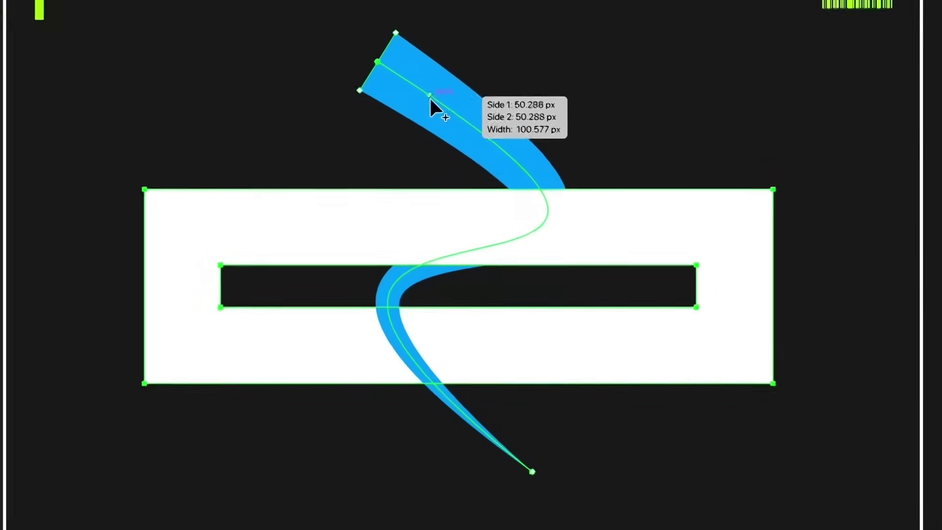
key("v")
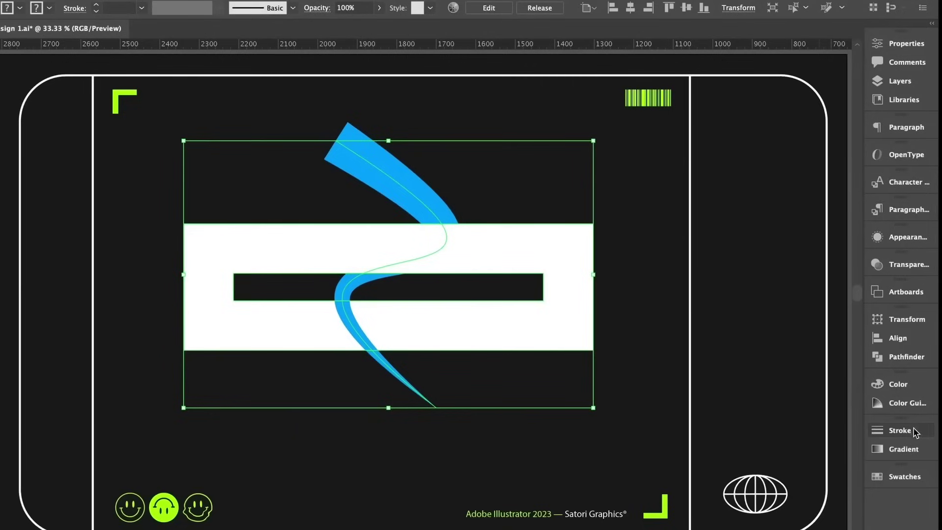
left_click(915, 432)
left_click(774, 463)
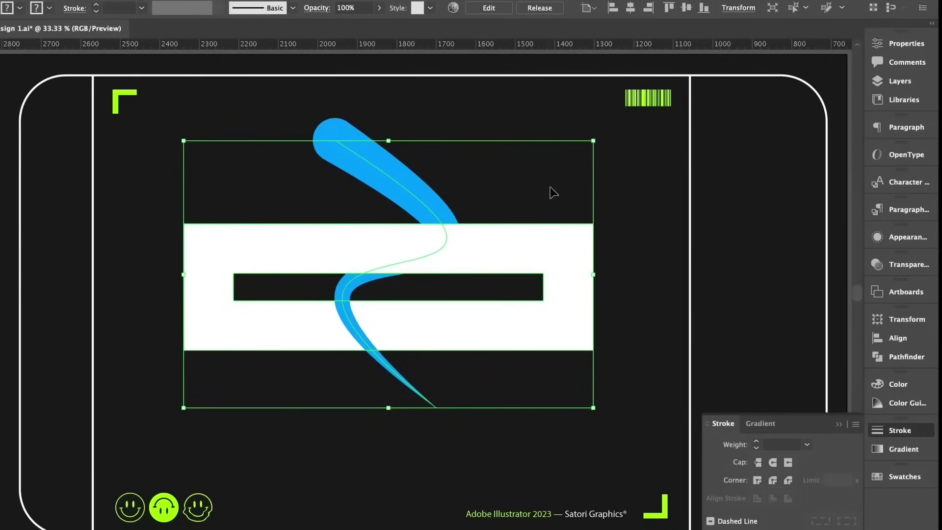
left_click(658, 185)
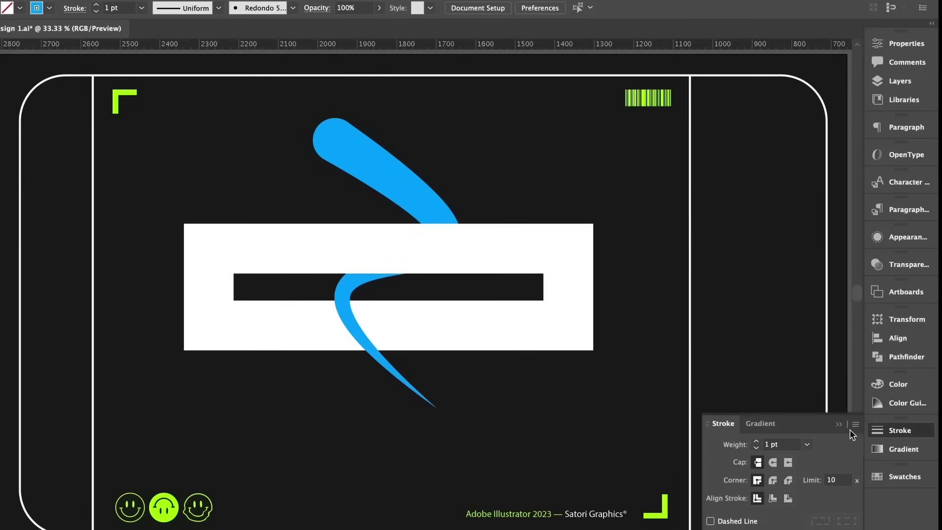
left_click(839, 424)
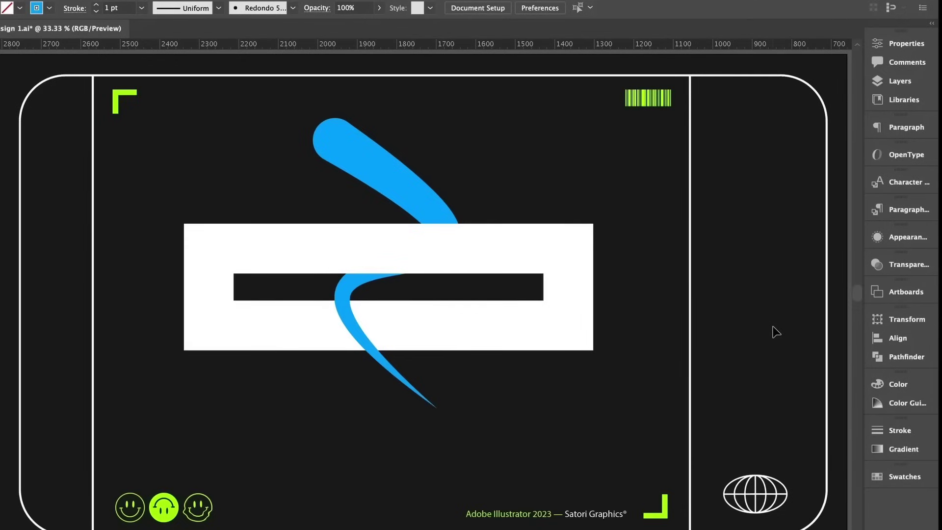